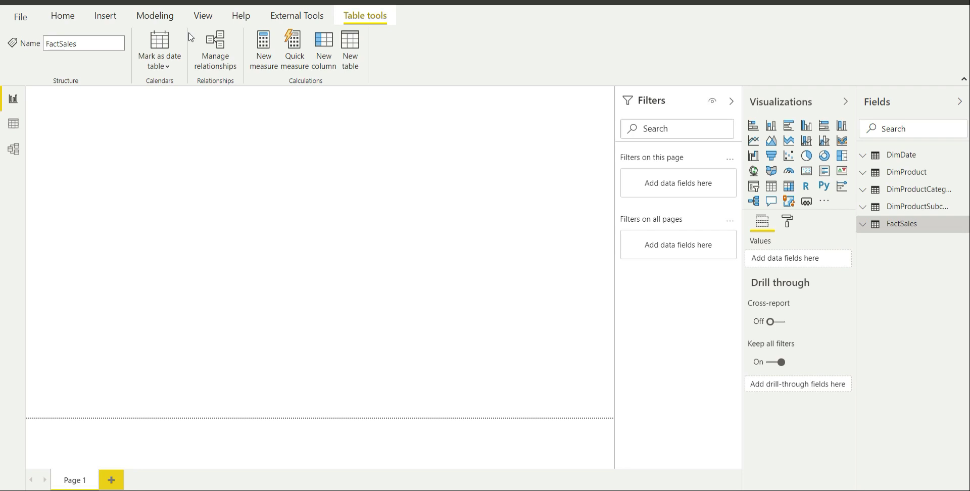
Browse the Home and External Tools ribbon commands, ending back on Home
click(77, 16)
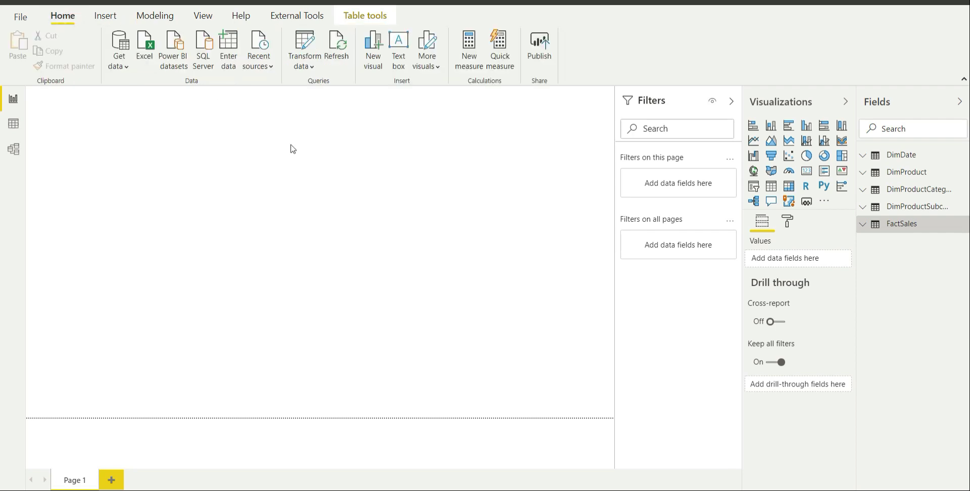
click(308, 15)
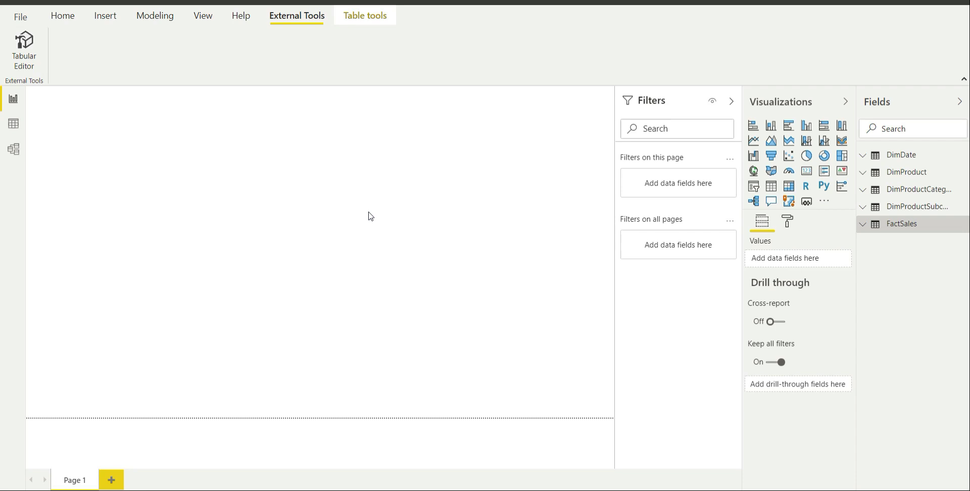
click(62, 17)
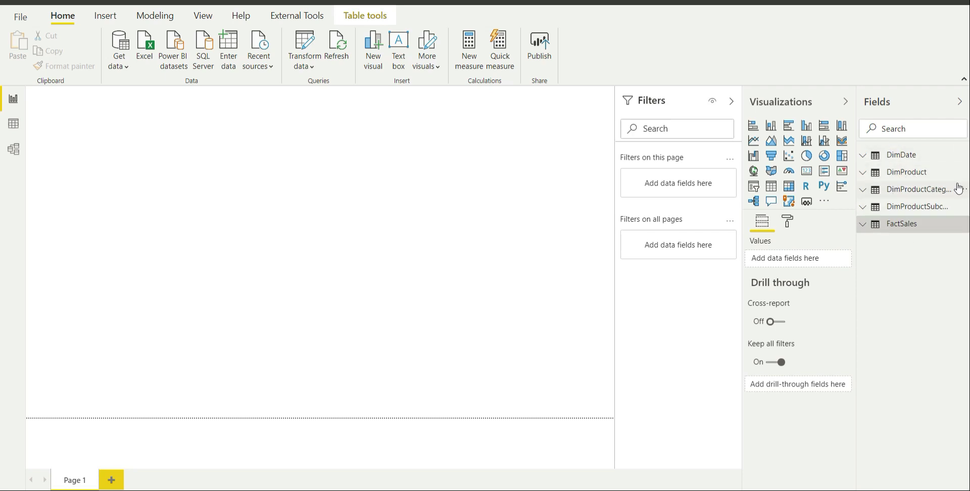
Start a FactSales measure 'Overall Avg Sales Amount = AVERAGEX(FactSales, FactSales[SalesAmount])'
click(904, 228)
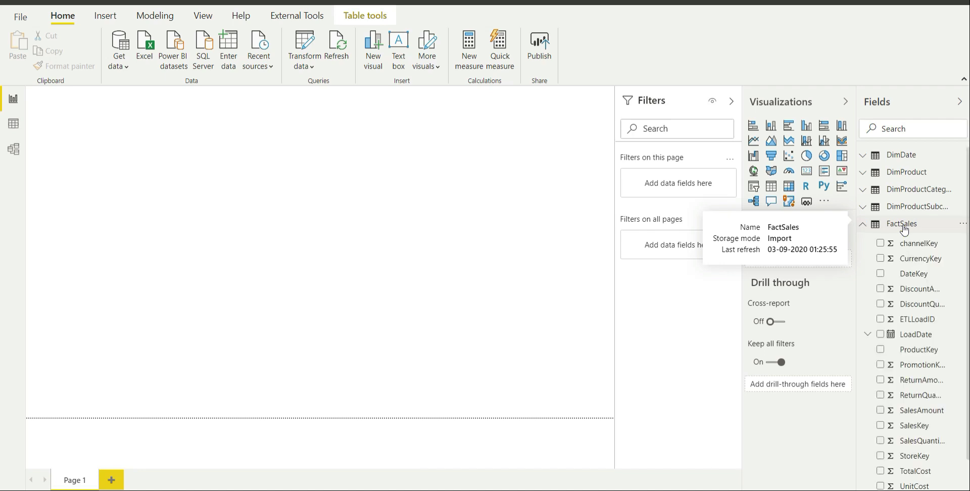
right_click(904, 229)
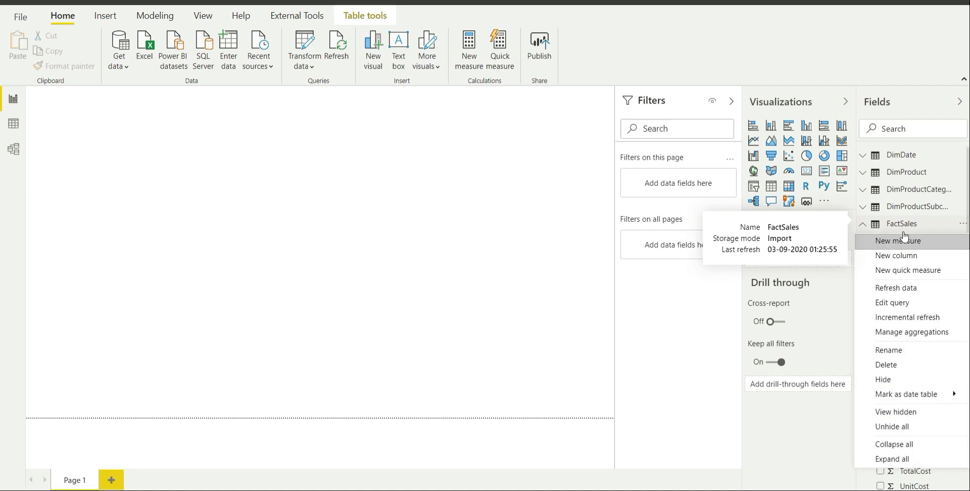
key(Escape)
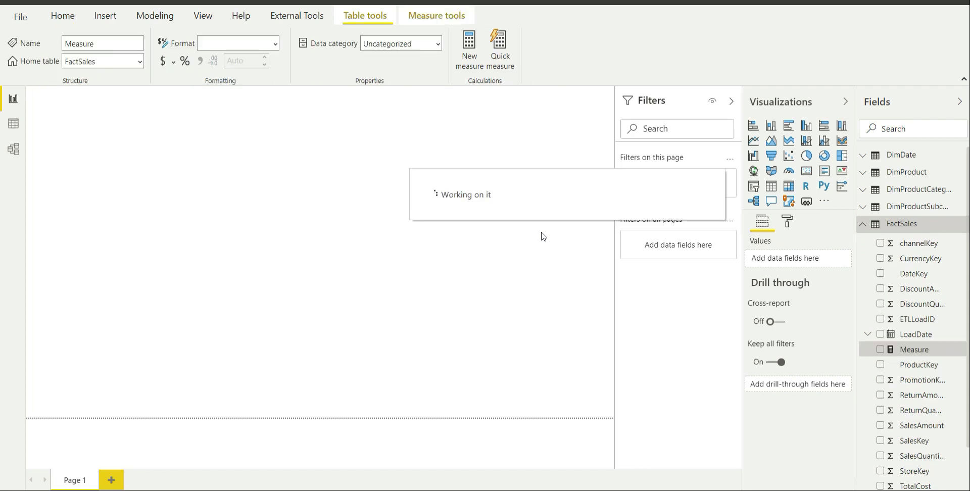
text(Ove)
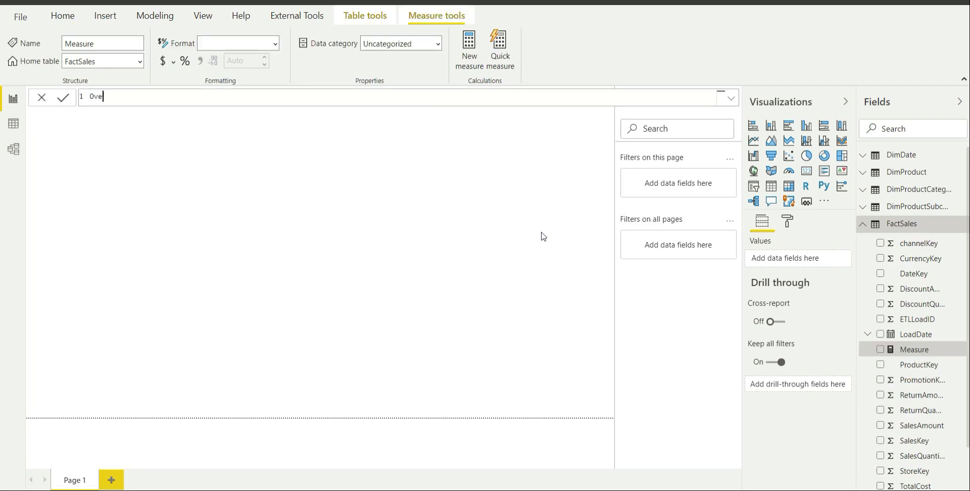
text(rall Avg Sales Amount = )
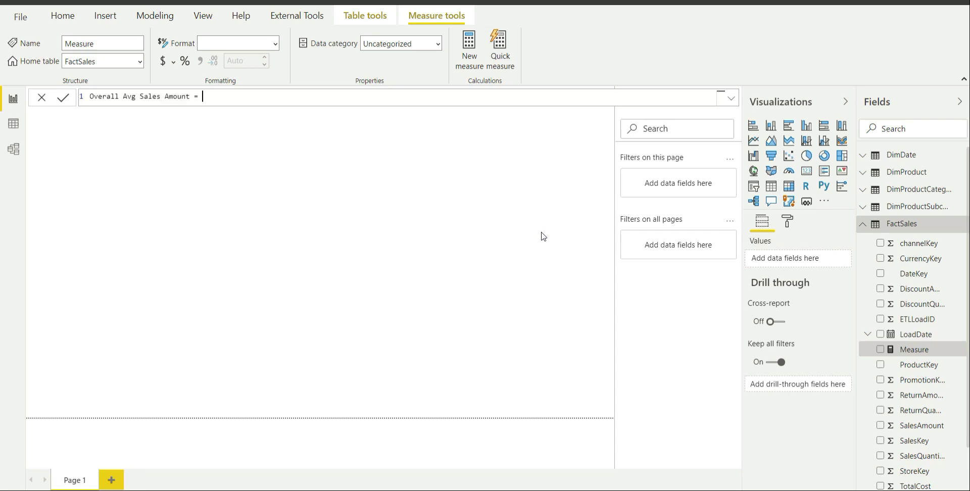
text(AV)
key(Down)
key(Down)
key(Tab)
text(F)
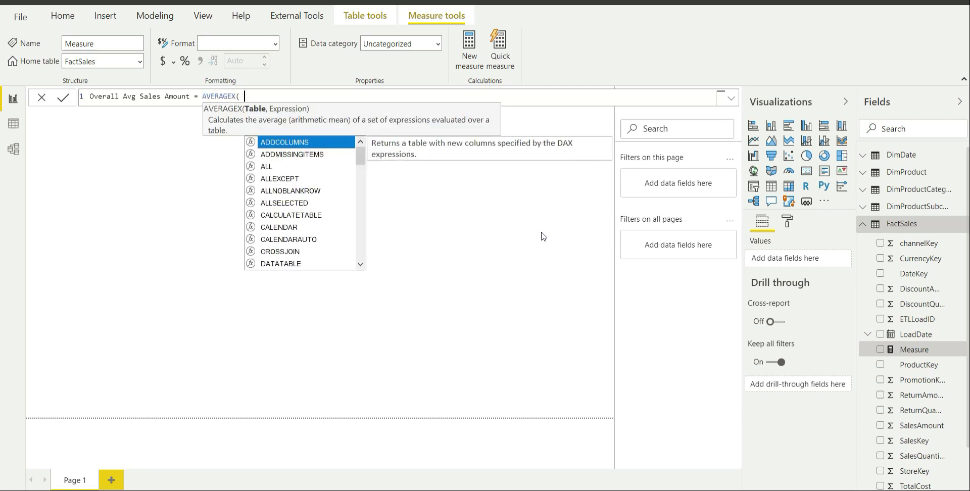
key(Tab)
text(, )
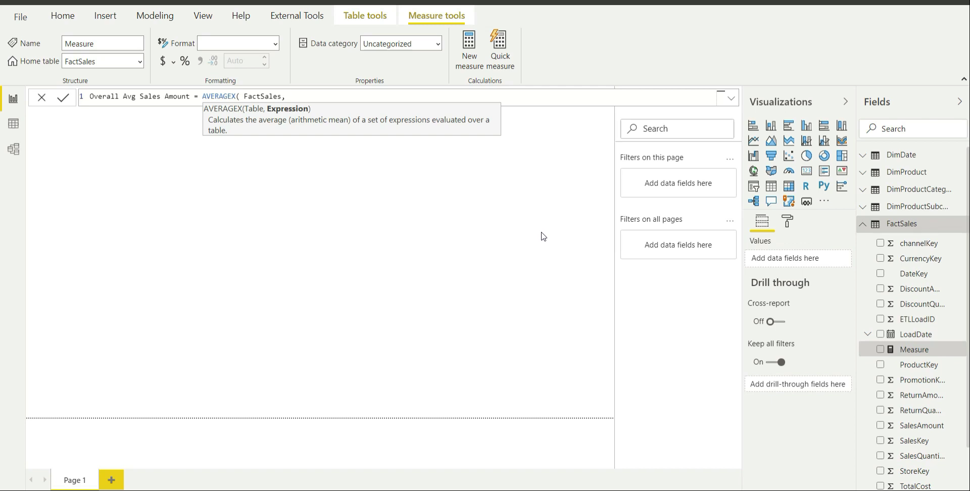
text(Sal)
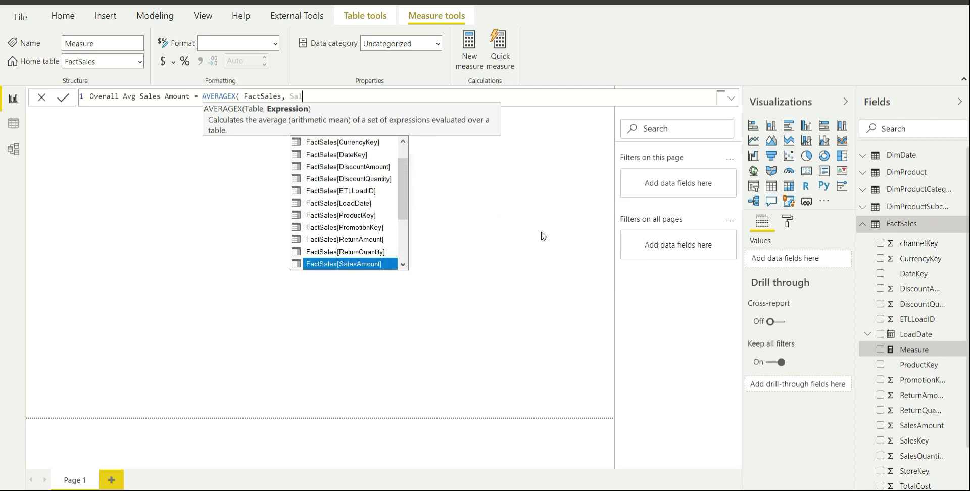
key(Tab)
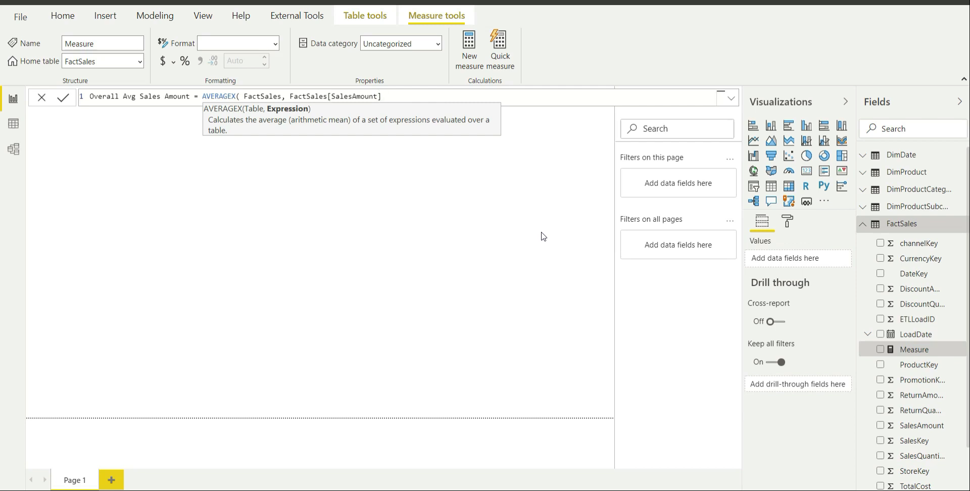
text())
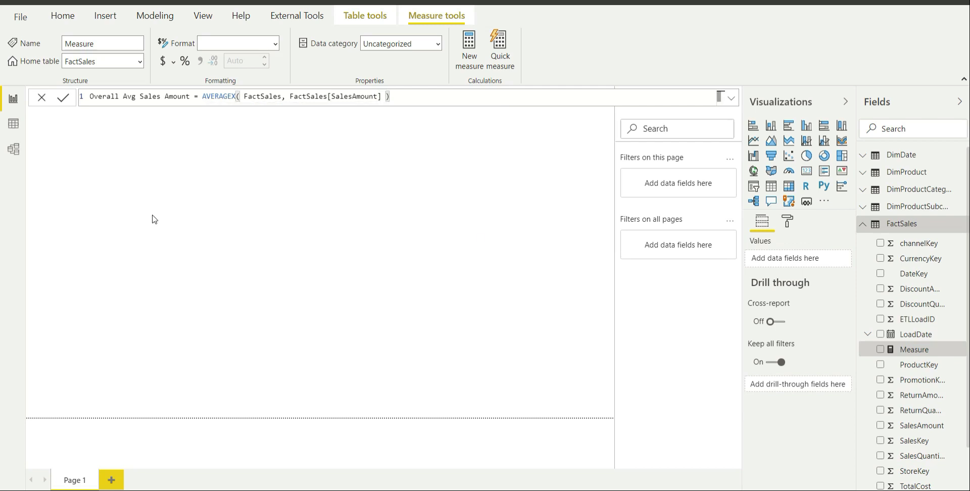
Wrap the FactSales argument in ALL() and commit the Overall Avg Sales Amount measure
click(245, 96)
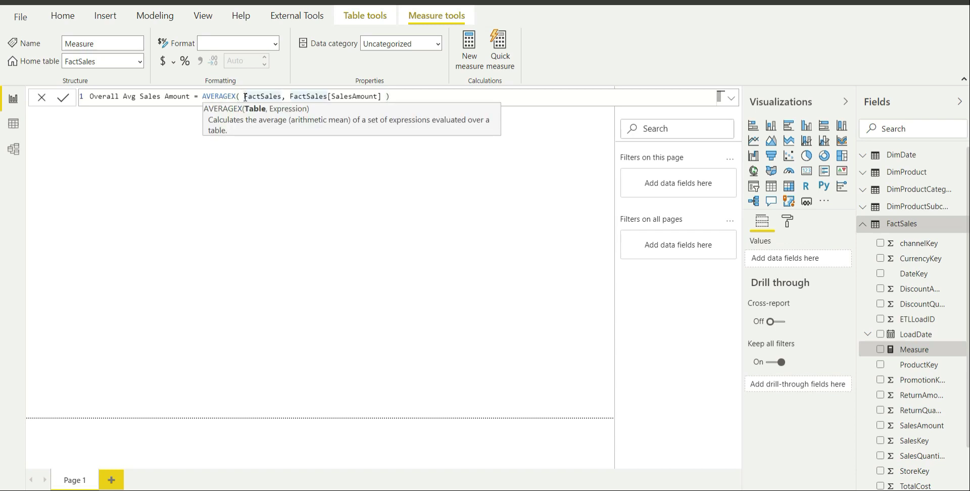
text(ALL()
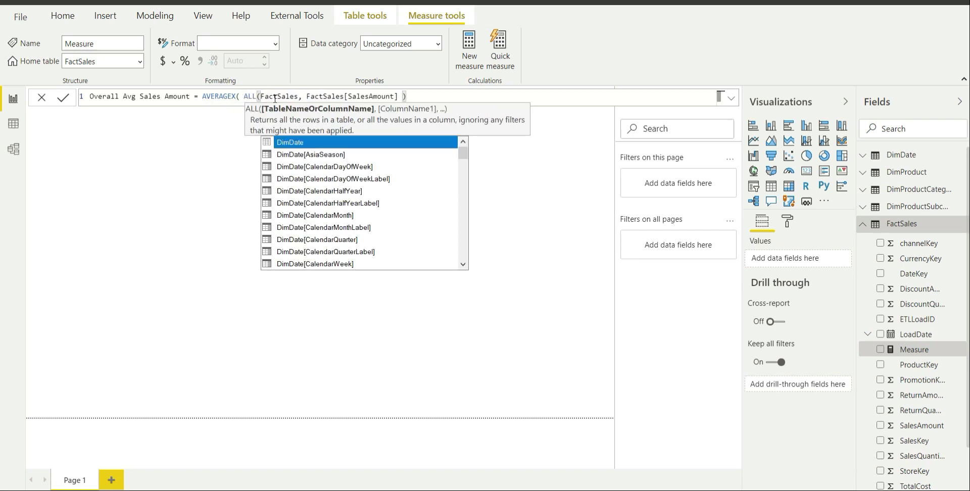
click(298, 96)
text())
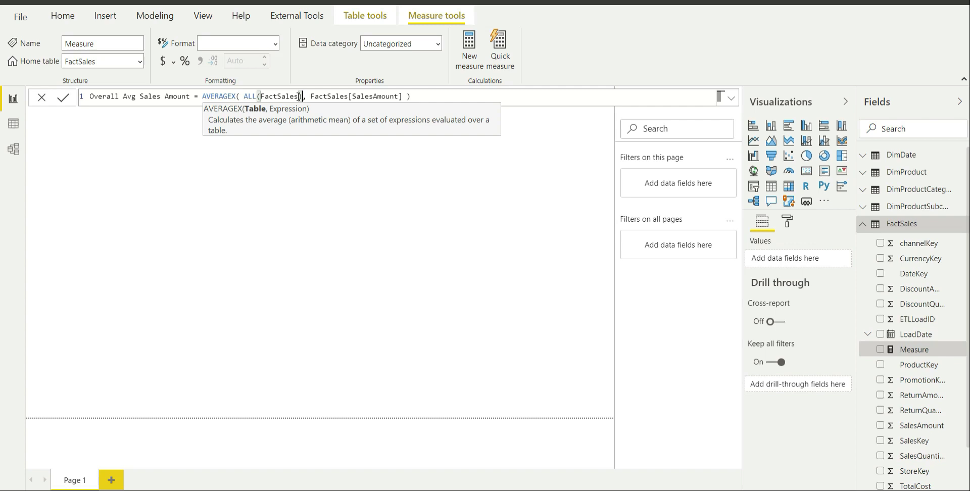
click(65, 99)
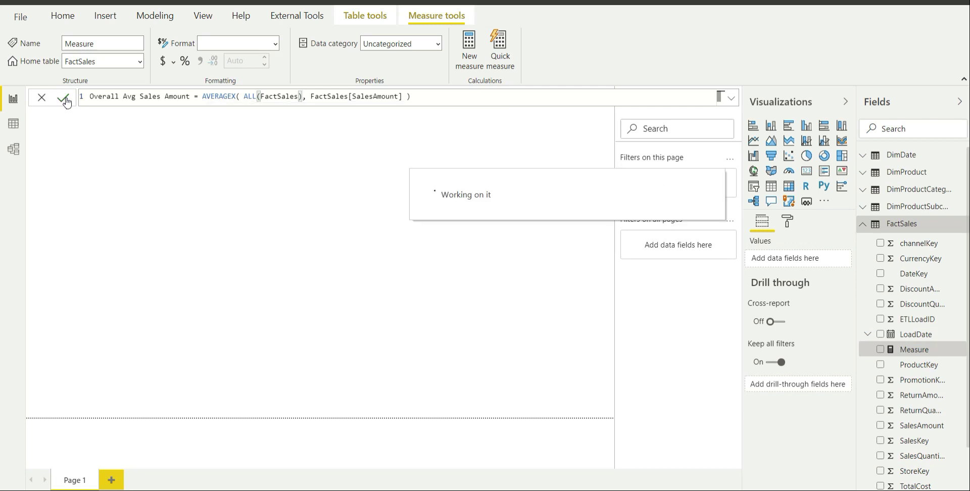
Create the FactSales measure Avg Sales Amount = AVERAGEX(FactSales, FactSales[SalesAmount])
right_click(907, 227)
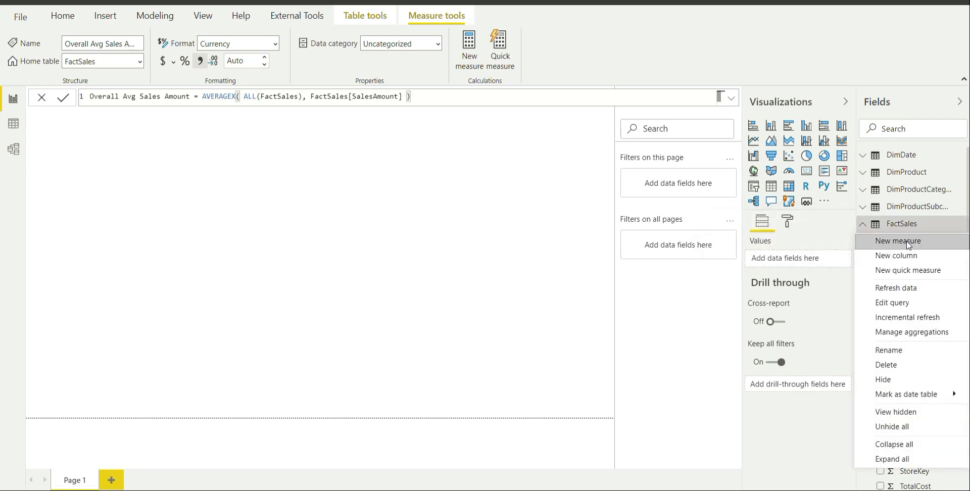
click(623, 251)
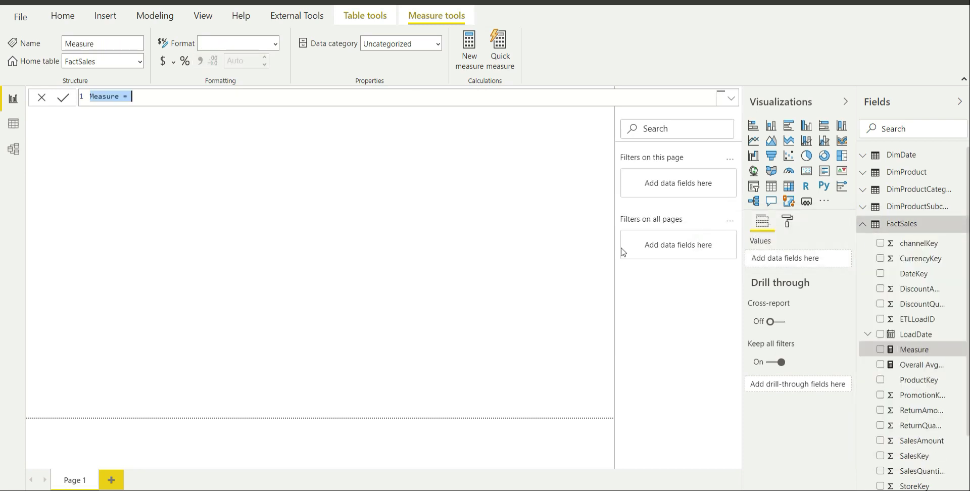
text(Avg )
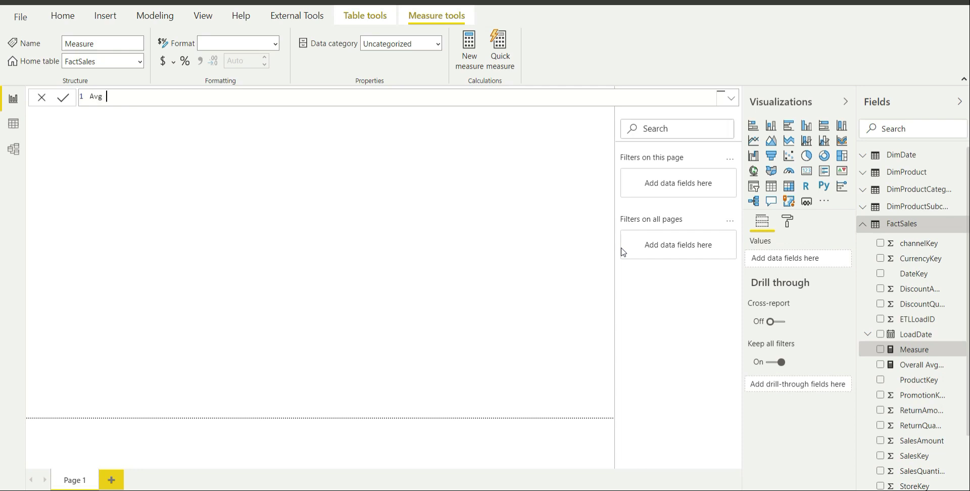
text(Sales Amount = A)
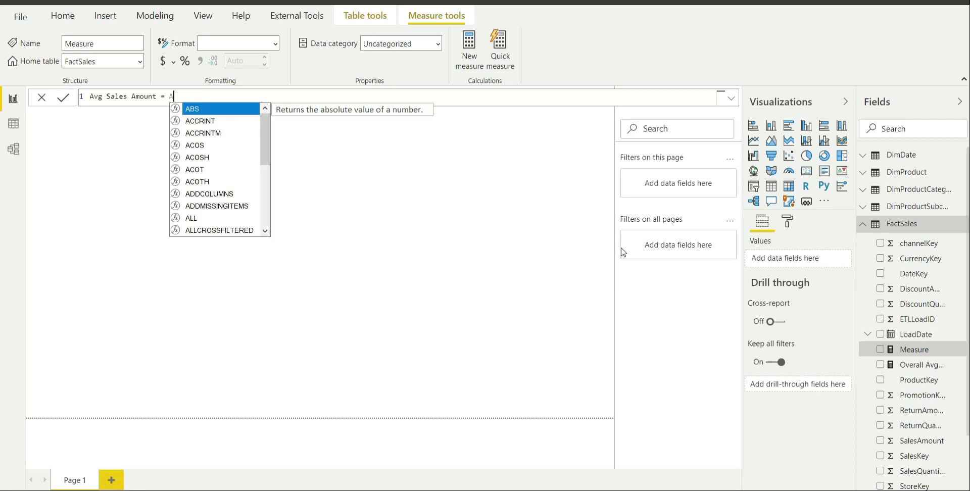
text(v)
key(Down)
key(Down)
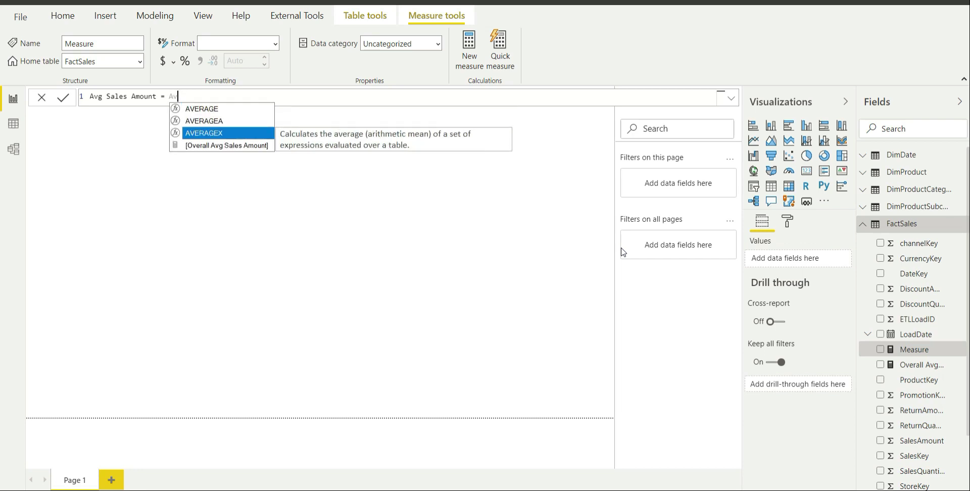
key(Tab)
text(F)
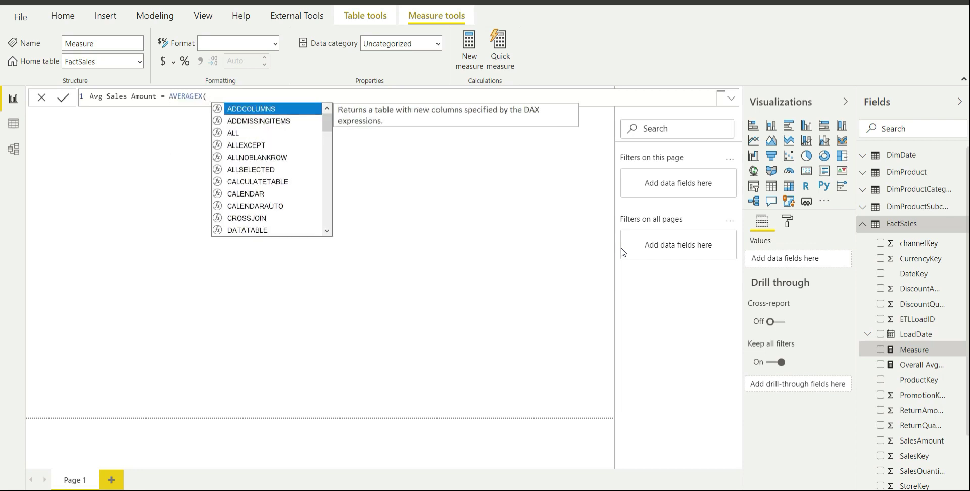
key(Tab)
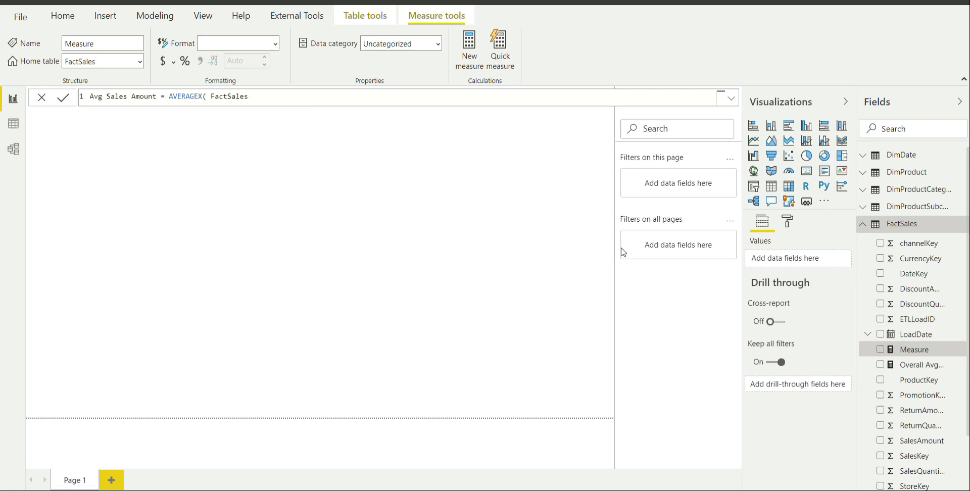
text(,)
text( FactSal)
key(Tab)
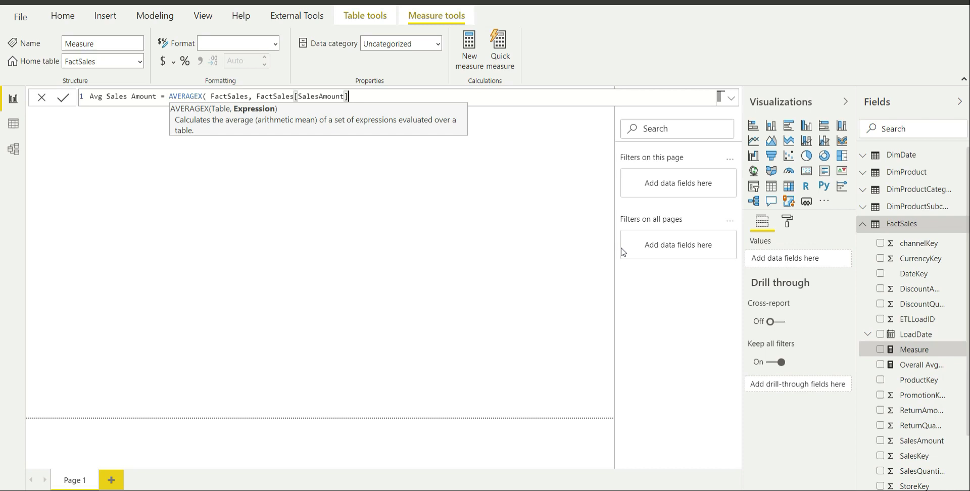
text())
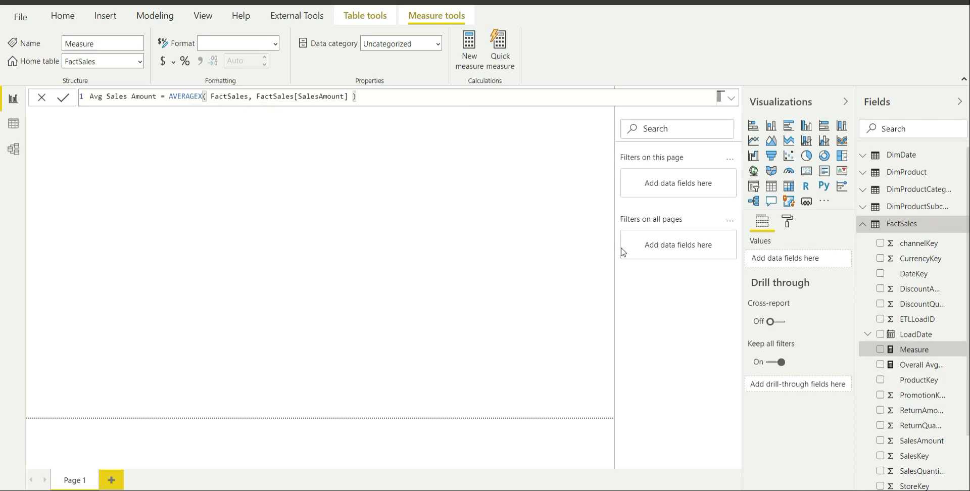
key(Return)
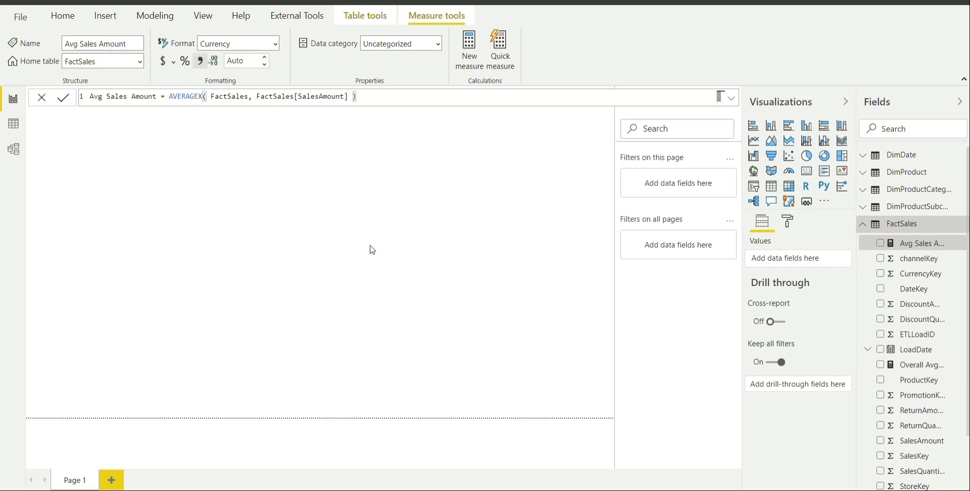
click(346, 228)
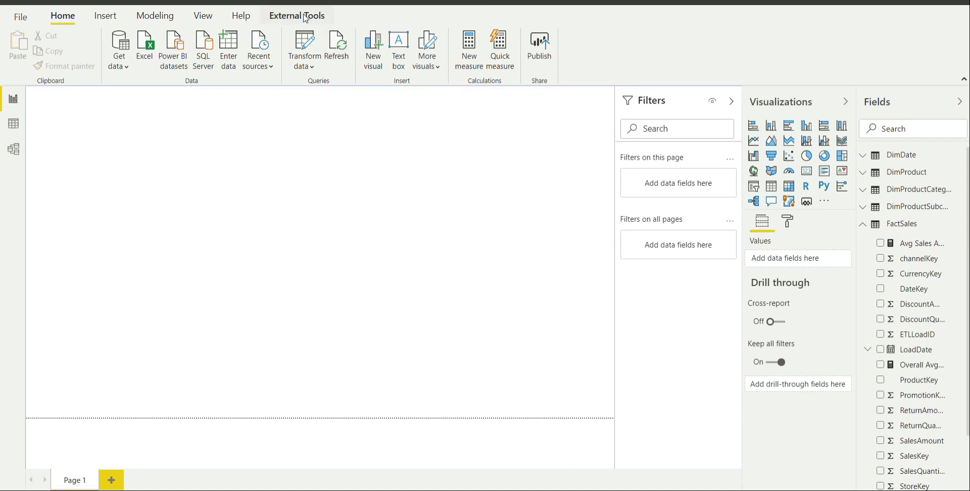
Launch Tabular Editor from External Tools and maximize its window
click(305, 18)
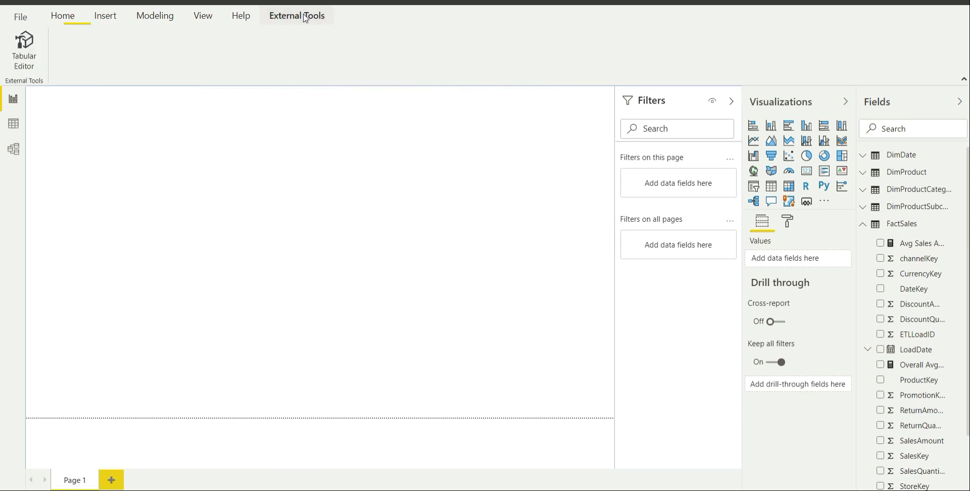
click(26, 48)
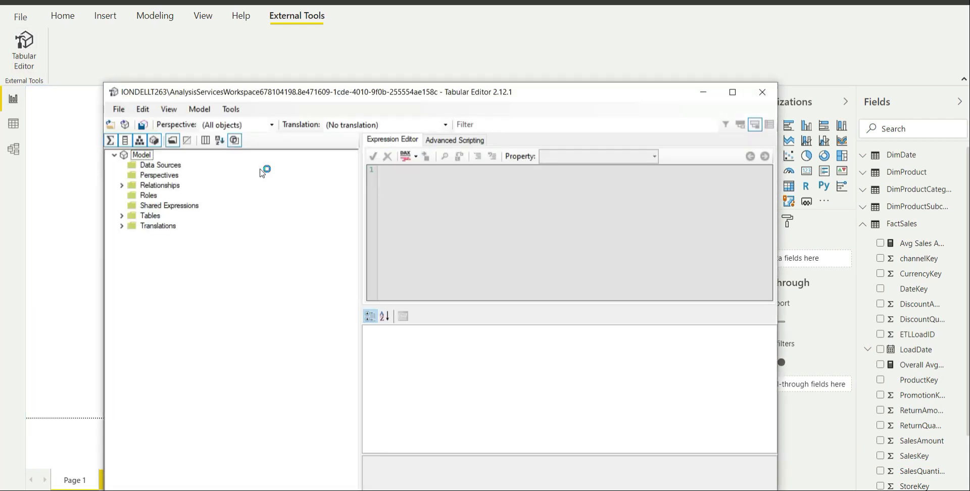
click(732, 93)
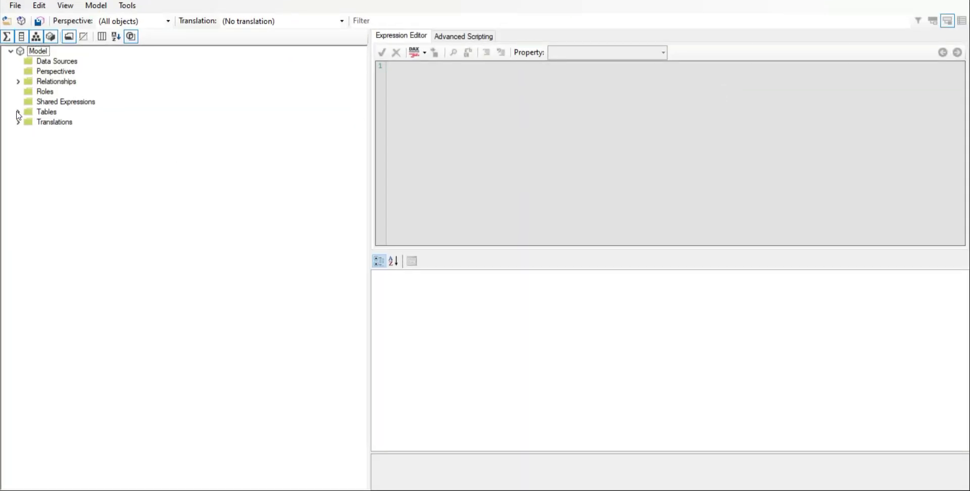
Create a new KPI on the Avg Sales Amount measure under Tables > FactSales
click(17, 111)
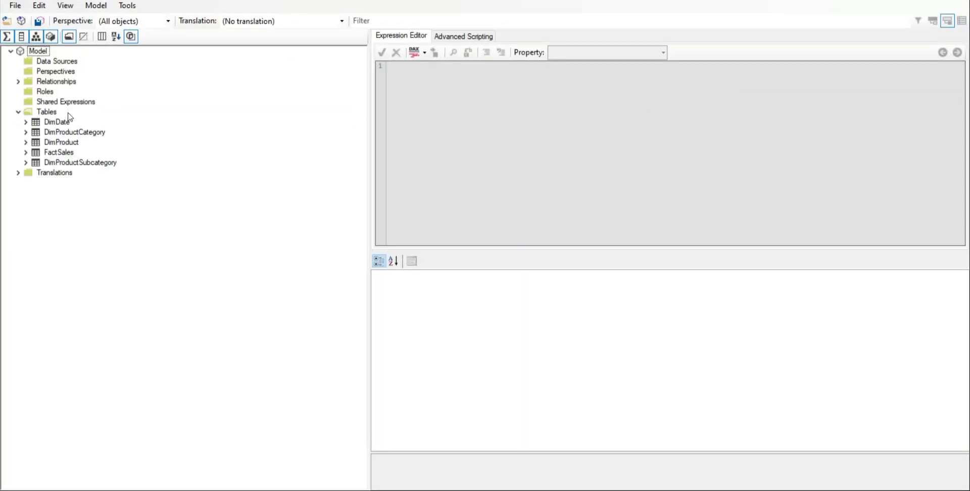
click(26, 152)
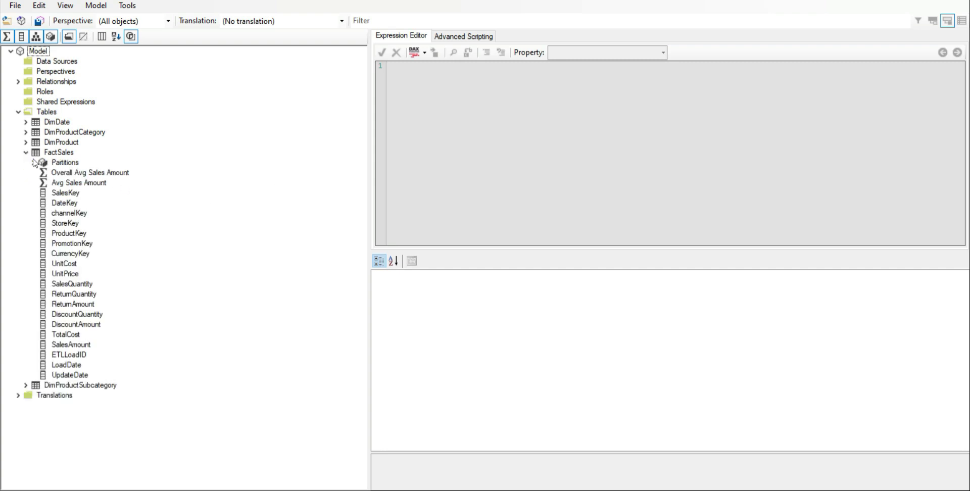
click(63, 184)
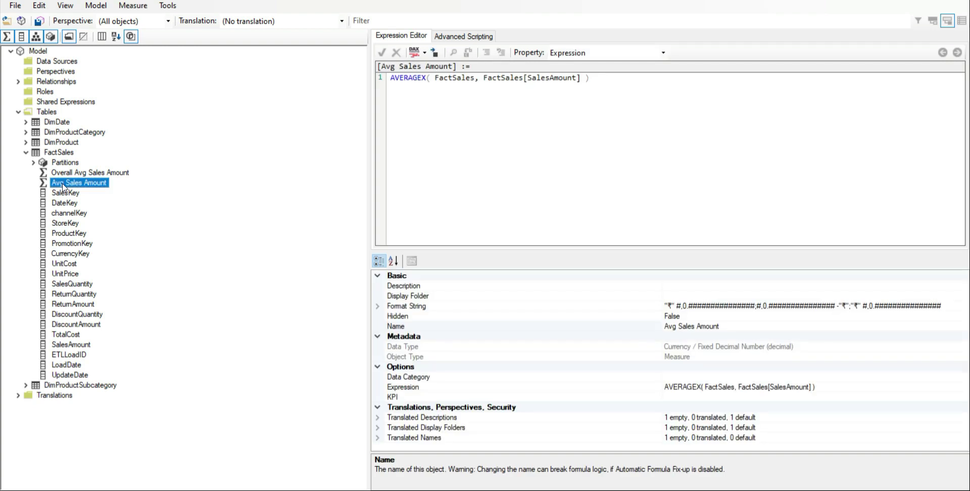
right_click(64, 187)
mouse_move(115, 194)
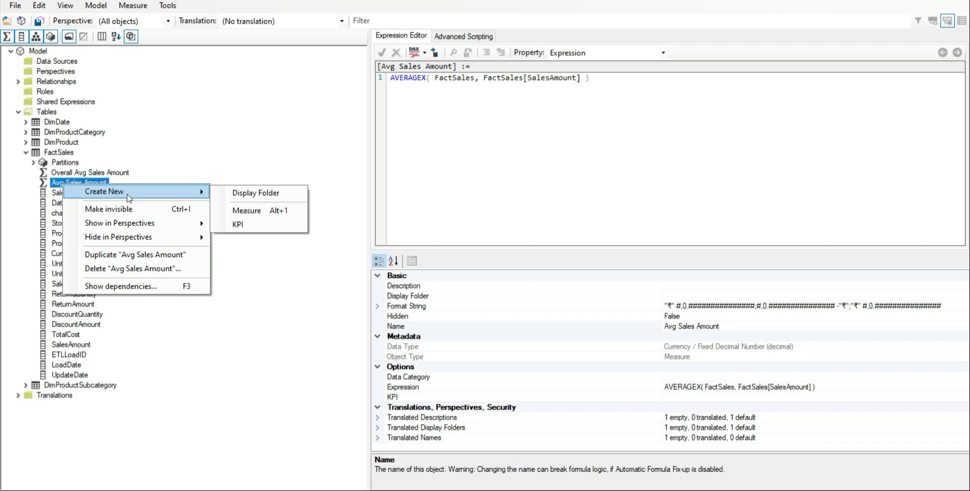
click(254, 225)
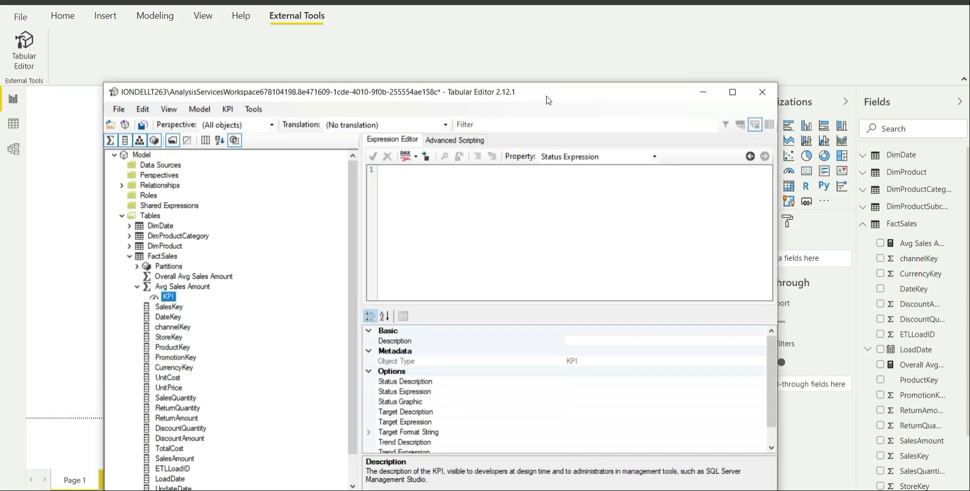
drag(548, 100, 518, 63)
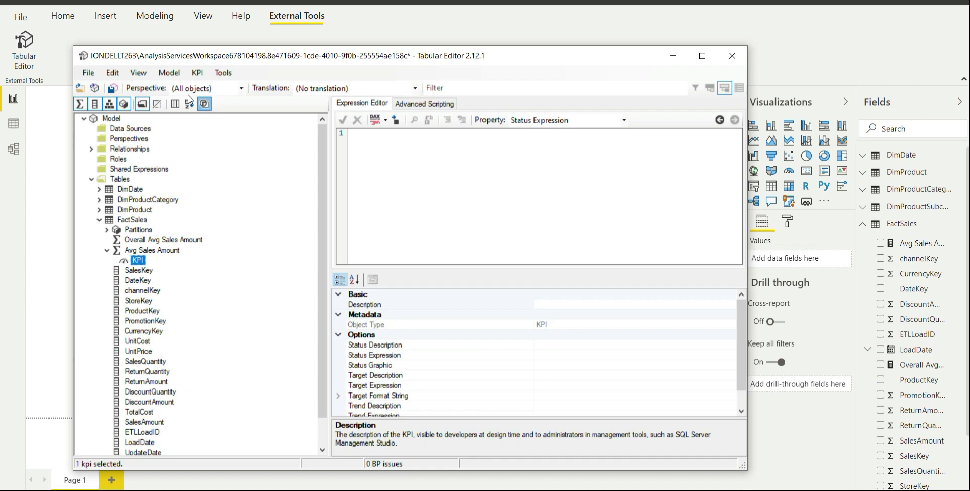
Save the Tabular Editor changes to the model and bring the Power BI report forward
click(113, 89)
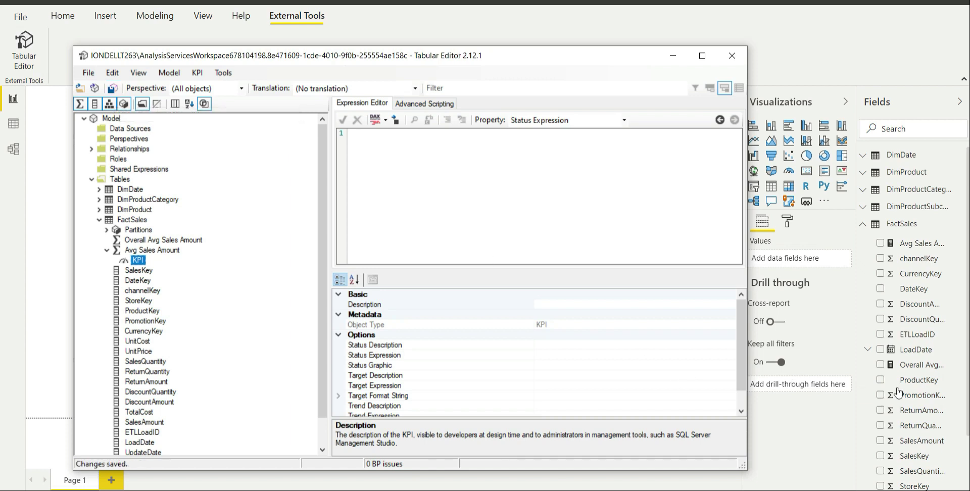
scroll(898, 391, down, 2)
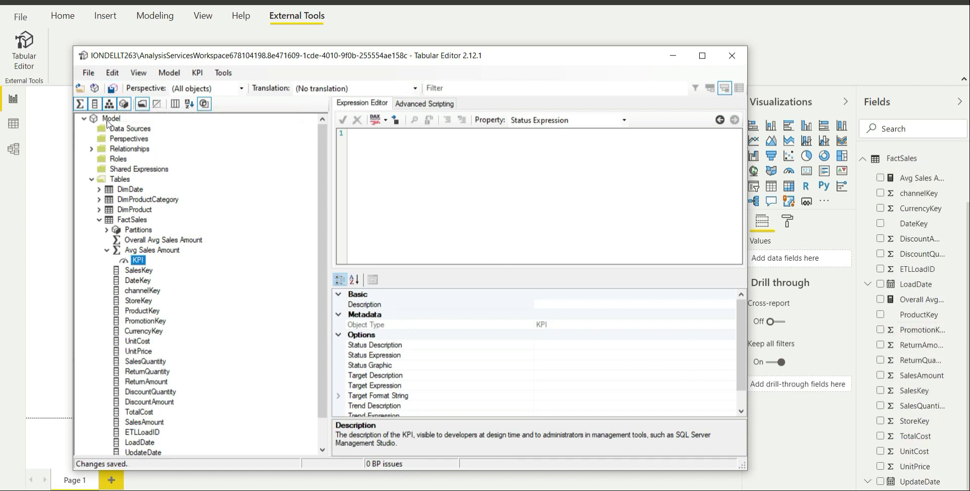
click(113, 89)
click(836, 237)
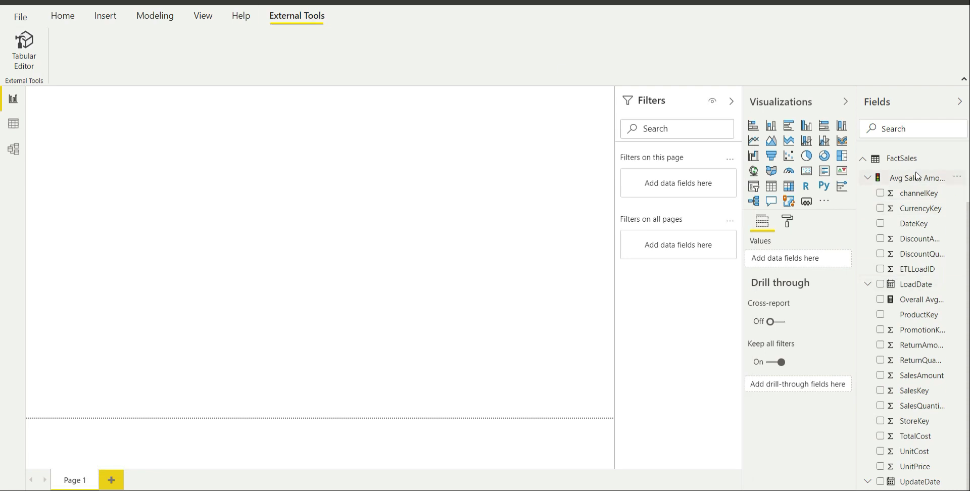
Expand and collapse the Avg Sales Amount KPI to inspect its Value, Goal and Status fields
click(874, 180)
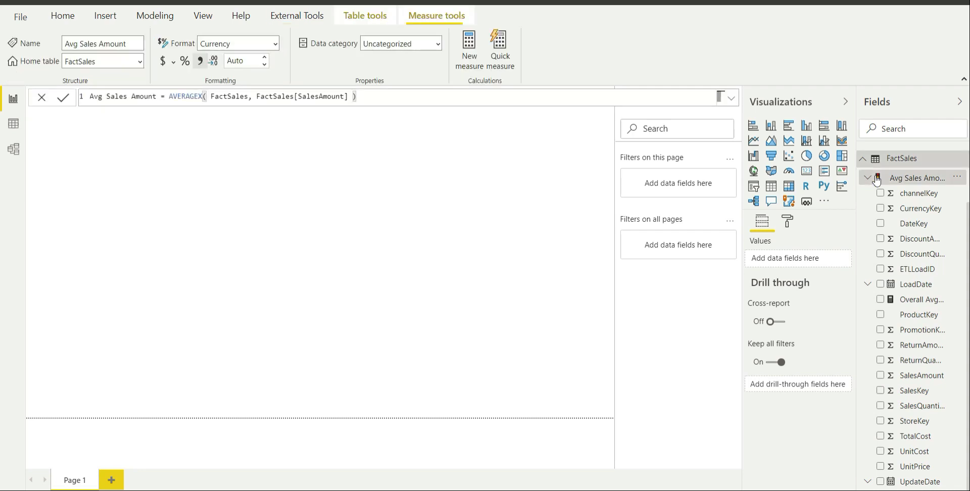
click(868, 179)
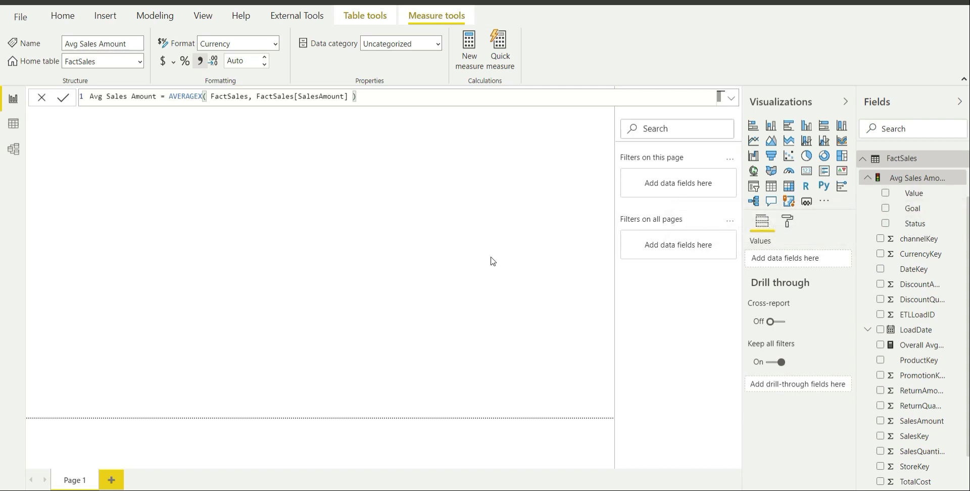
click(867, 177)
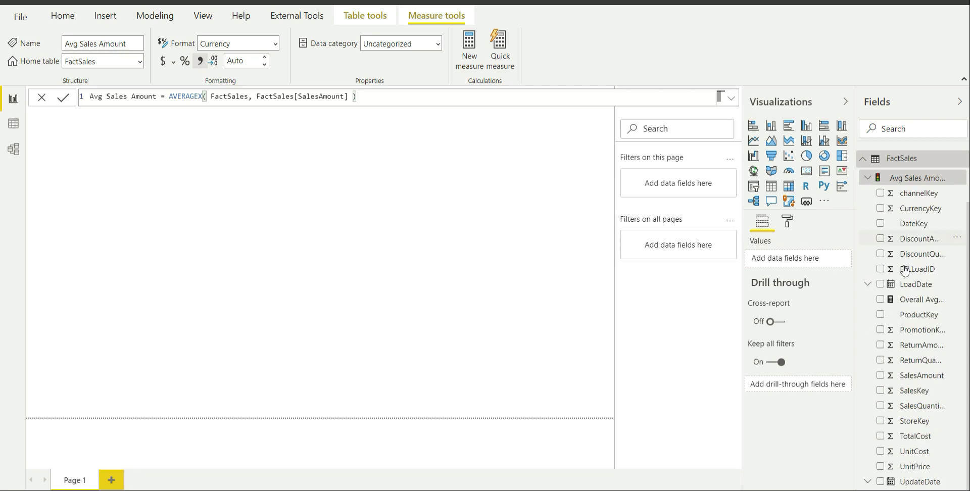
Place Overall Avg Sales Amount on the canvas as a card, made wider and shorter
drag(915, 303, 119, 138)
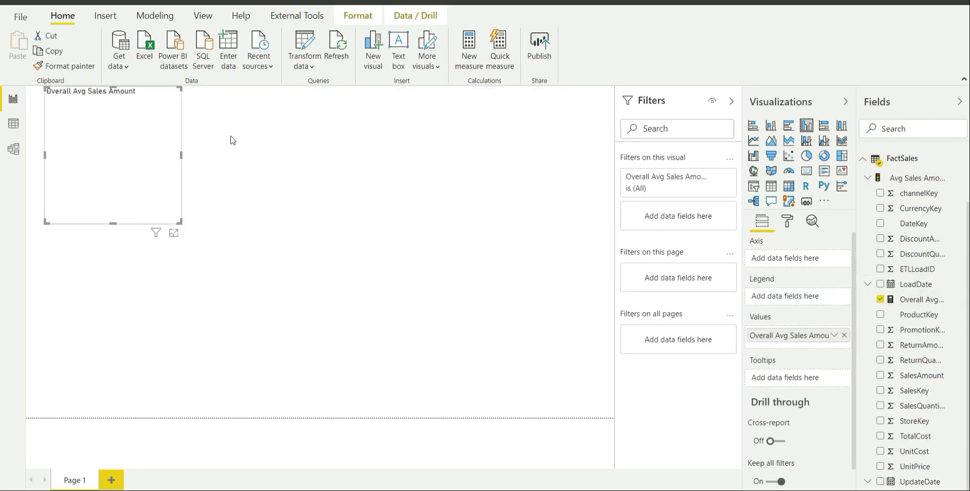
click(806, 172)
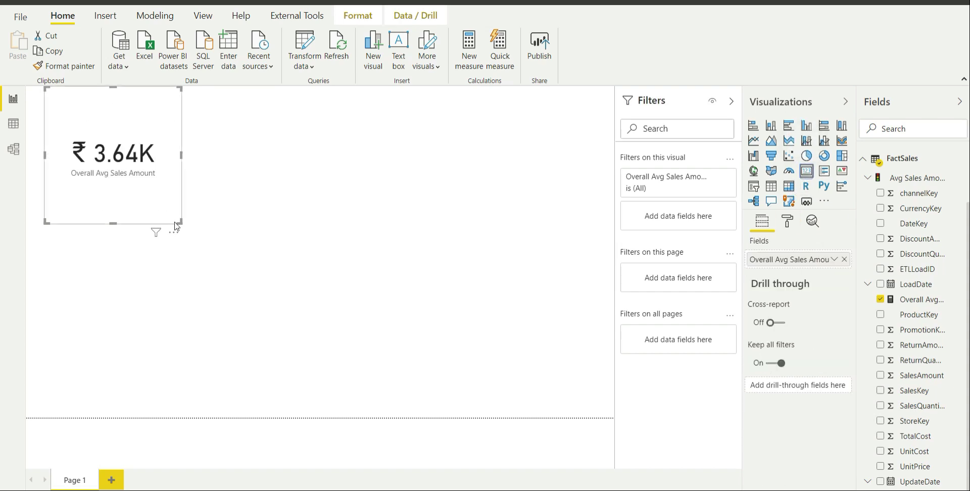
drag(178, 222, 227, 180)
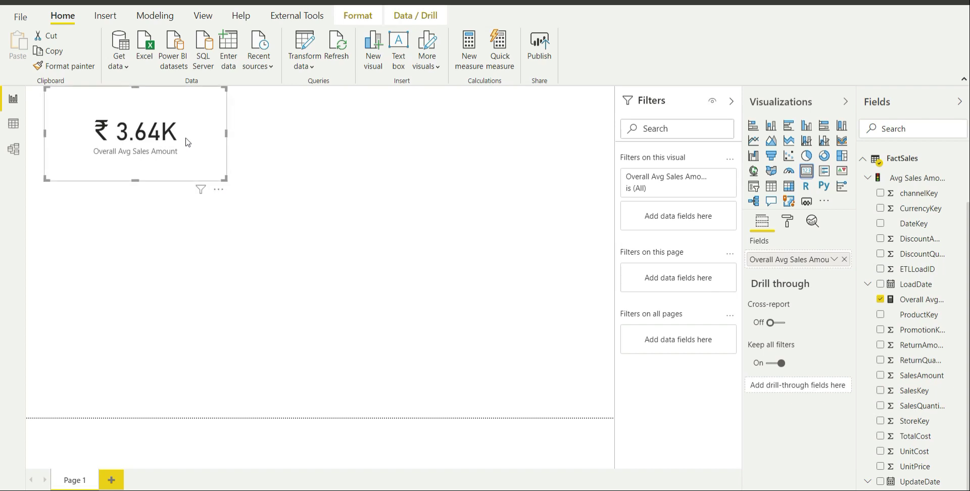
Set the card's data label display units to None and value decimal places to 0
click(788, 222)
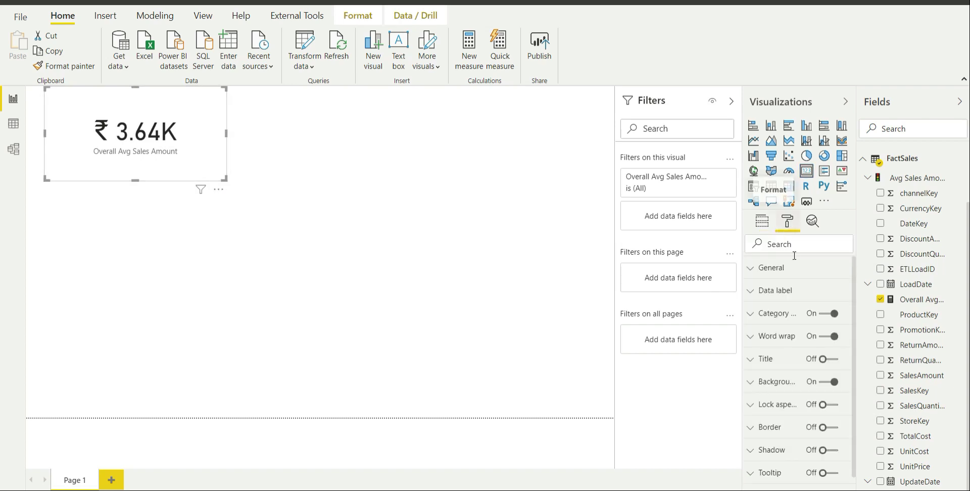
click(781, 296)
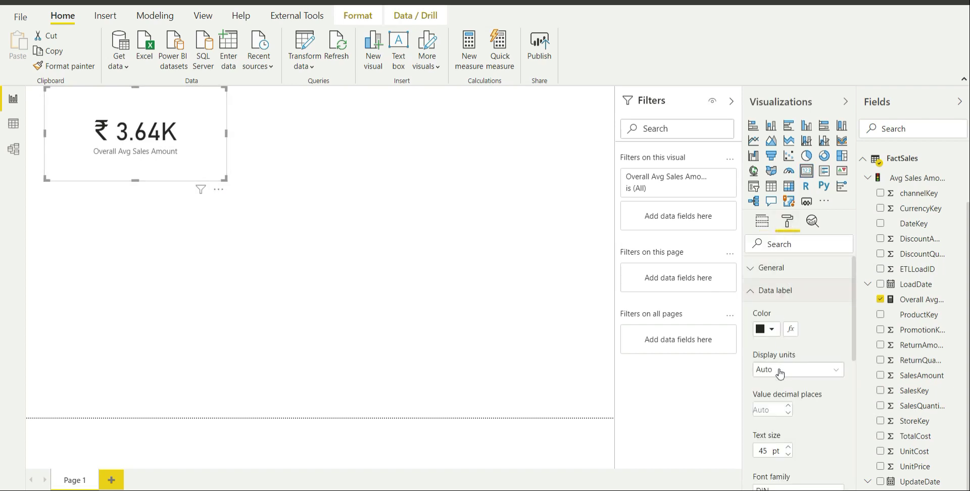
click(779, 373)
click(783, 399)
scroll(790, 405, down, 2)
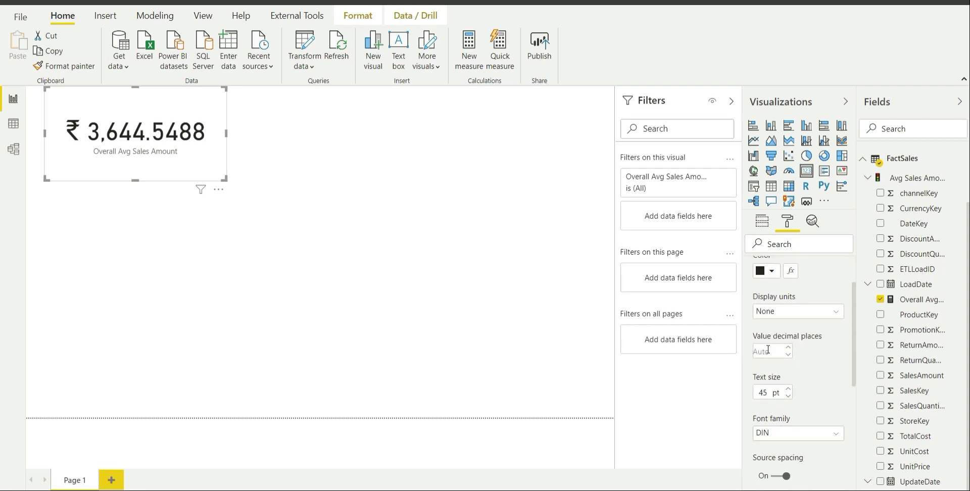
text(0)
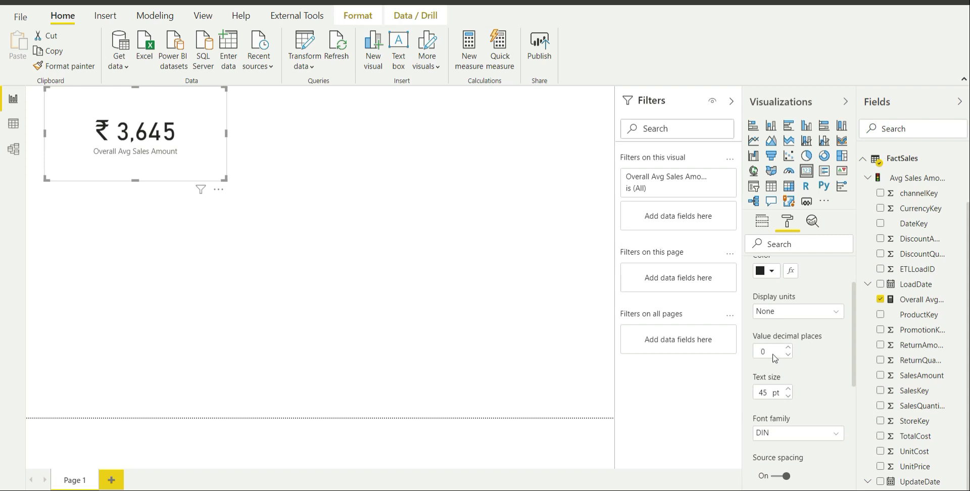
Shrink the ₹ 3,645 card to a smaller size at the page's top-left
click(536, 291)
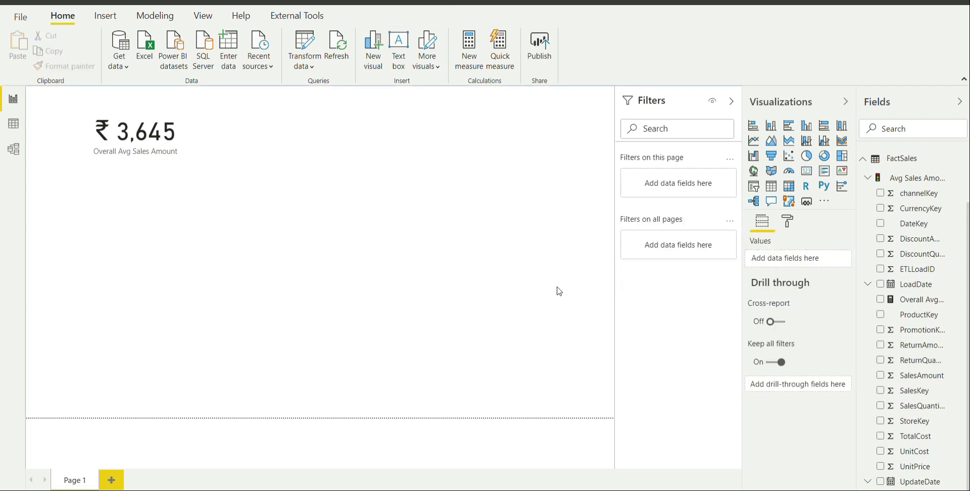
click(191, 140)
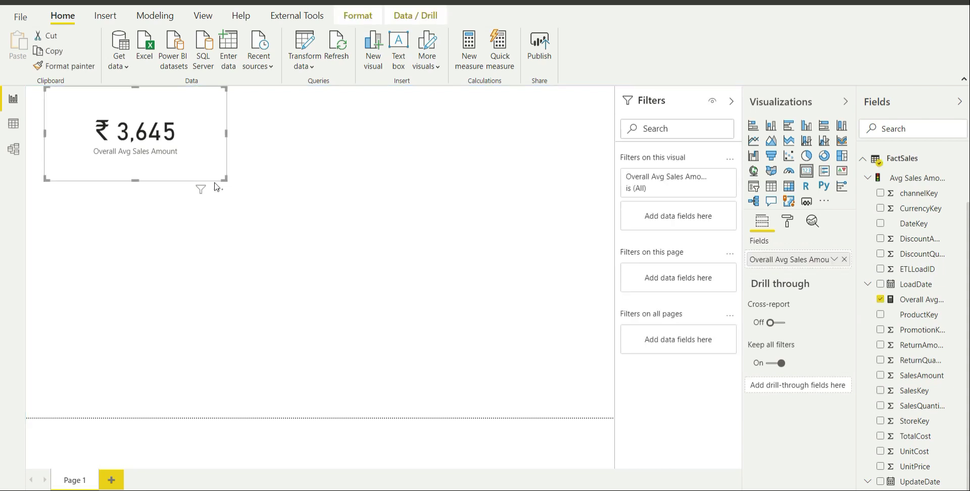
drag(223, 179, 188, 147)
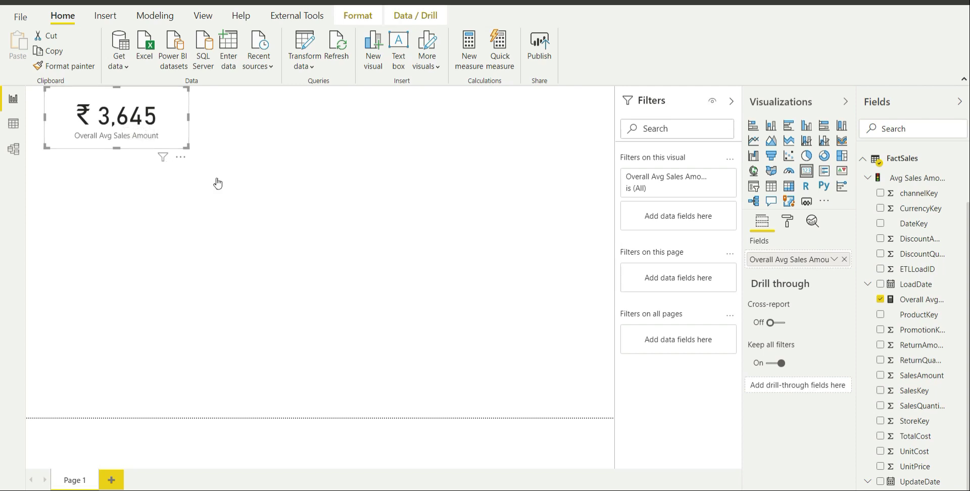
click(317, 190)
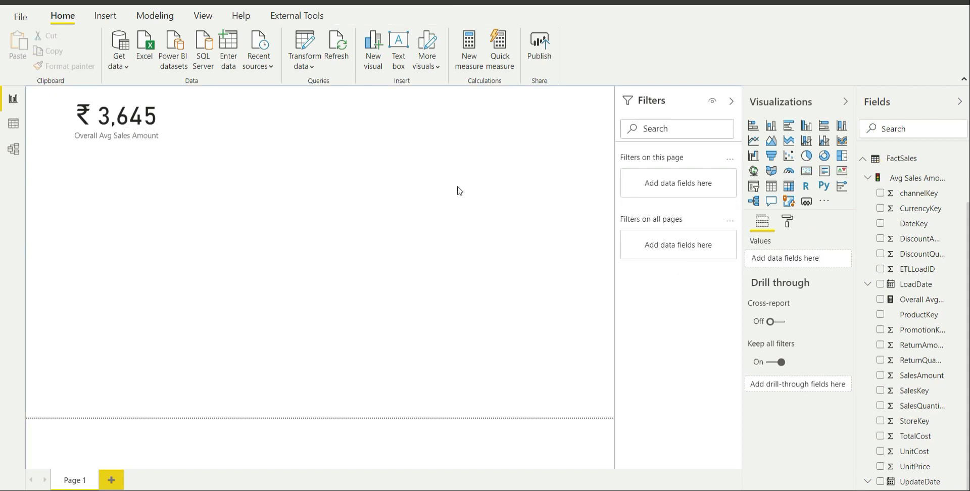
Create a table visual of ProductCategoryName, enlarged to show all eight categories
click(889, 163)
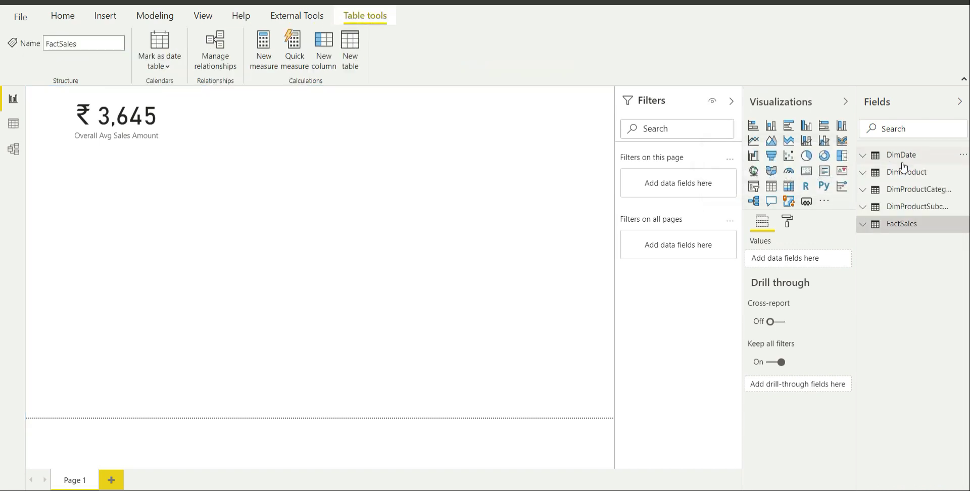
click(902, 194)
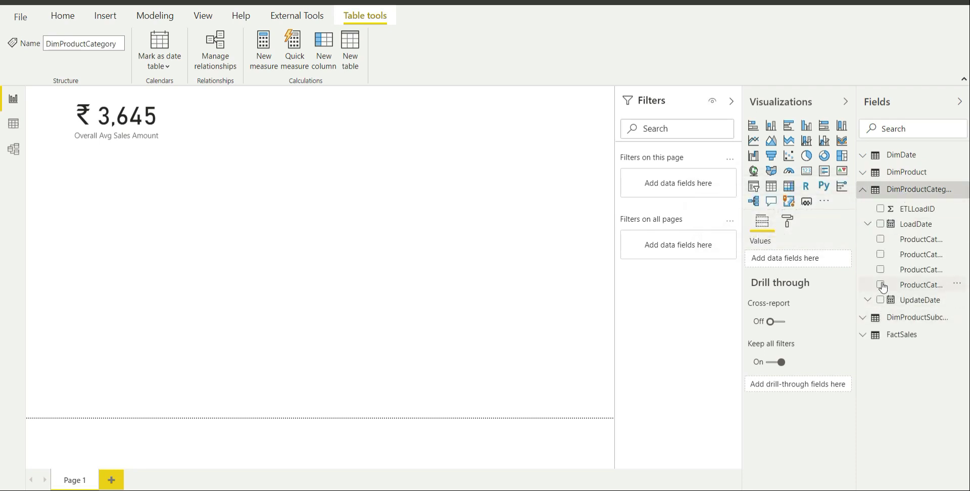
click(880, 285)
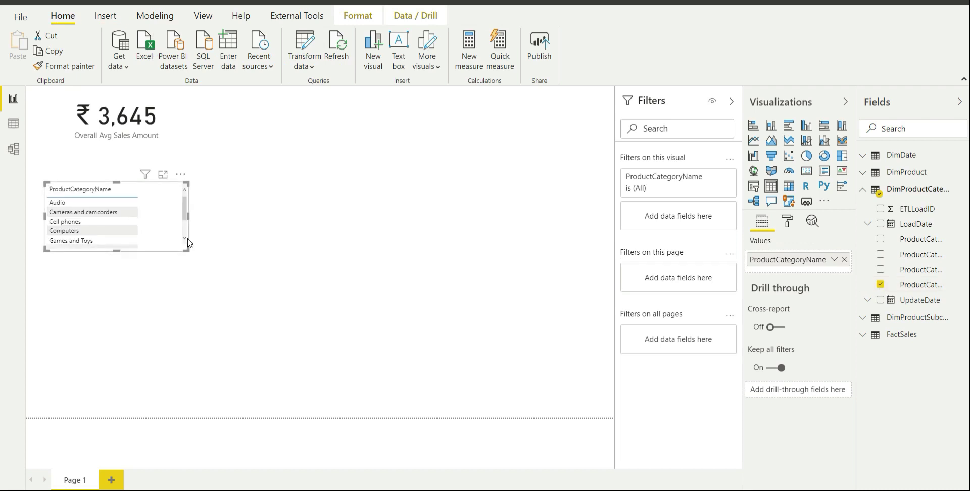
drag(186, 249, 529, 383)
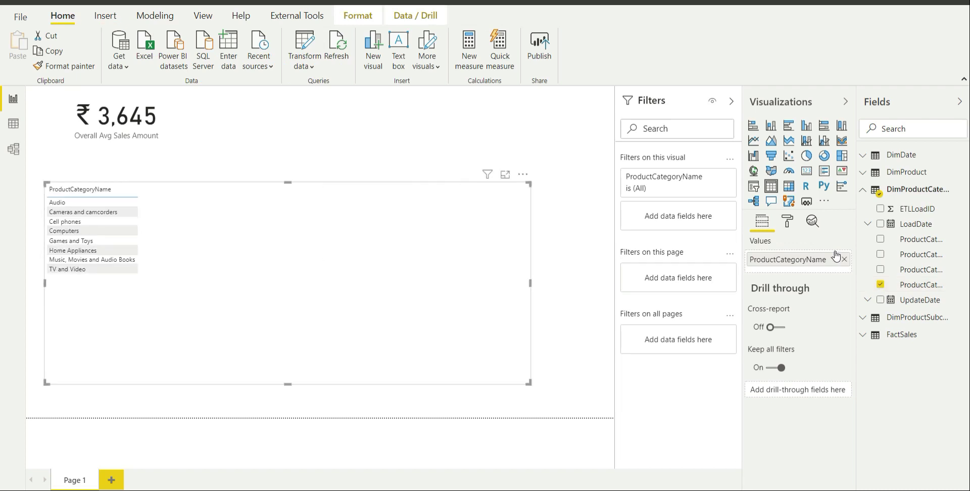
click(922, 194)
Add DimDate's CalendarYear to the category table
click(899, 156)
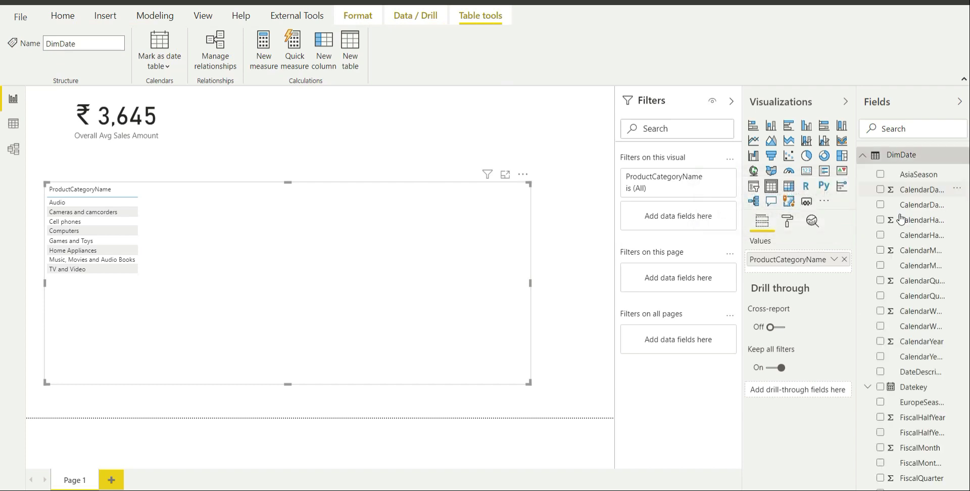
drag(857, 279, 806, 278)
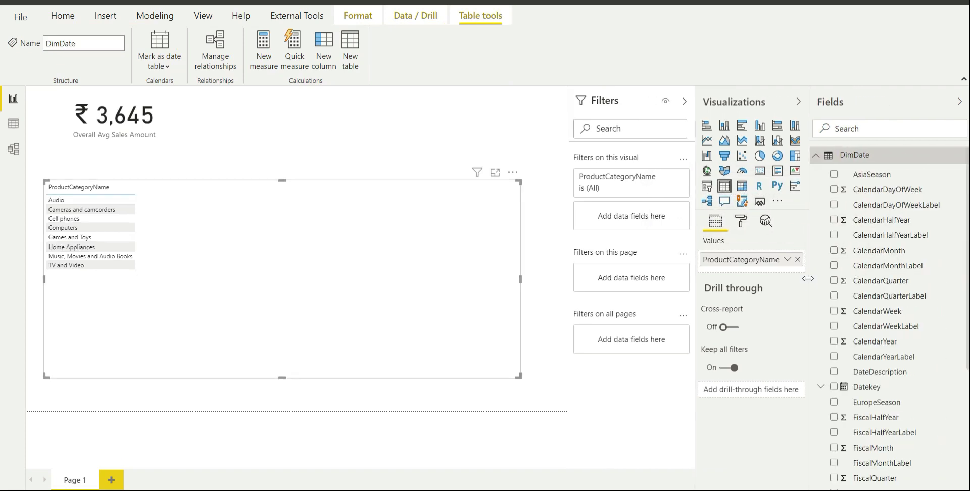
scroll(850, 366, down, 1)
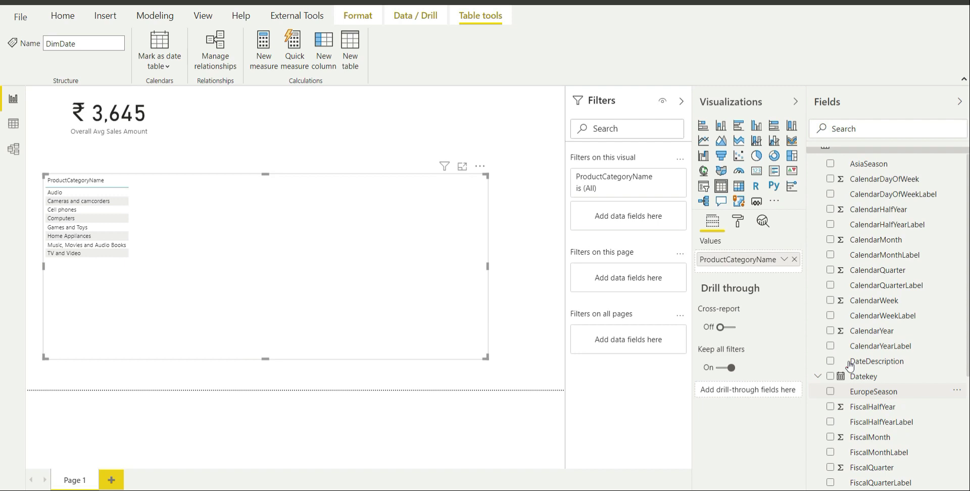
click(830, 330)
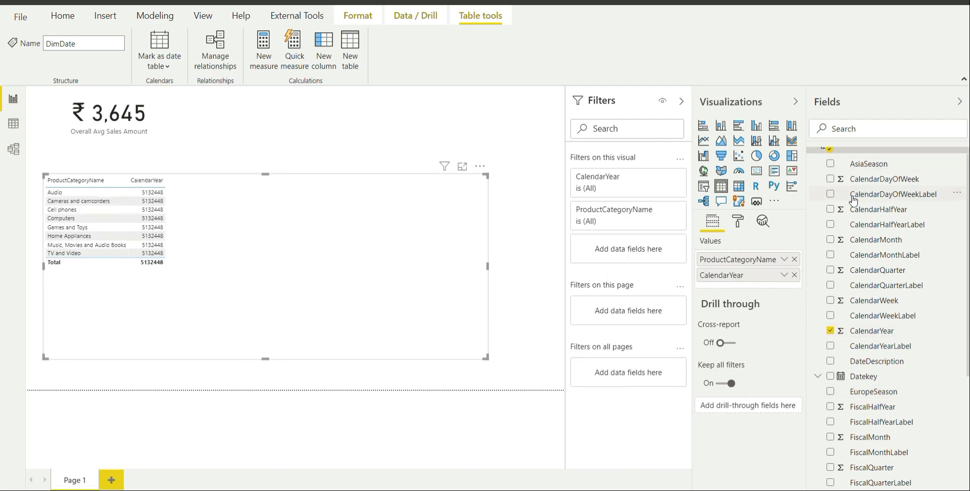
scroll(845, 166, up, 1)
click(815, 155)
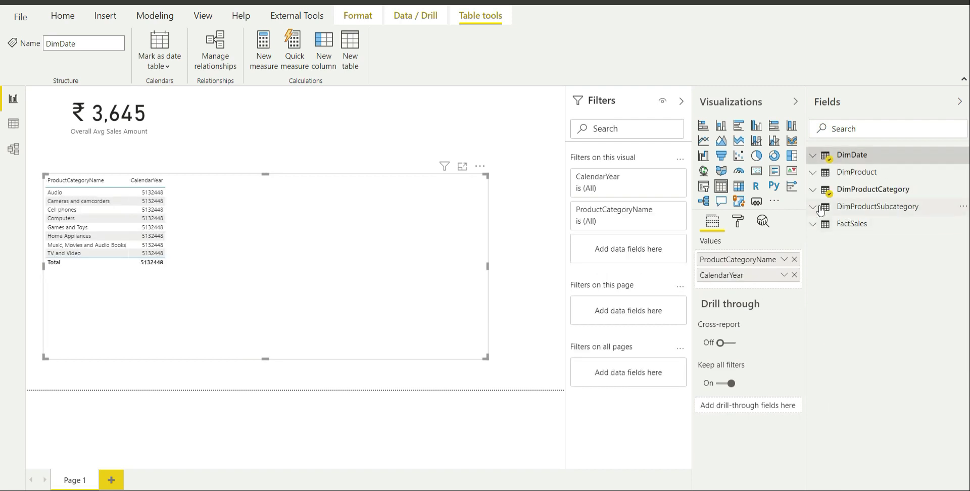
Convert the table to a matrix with CalendarYear as columns and the Avg Sales Amount KPI Value as values
click(740, 191)
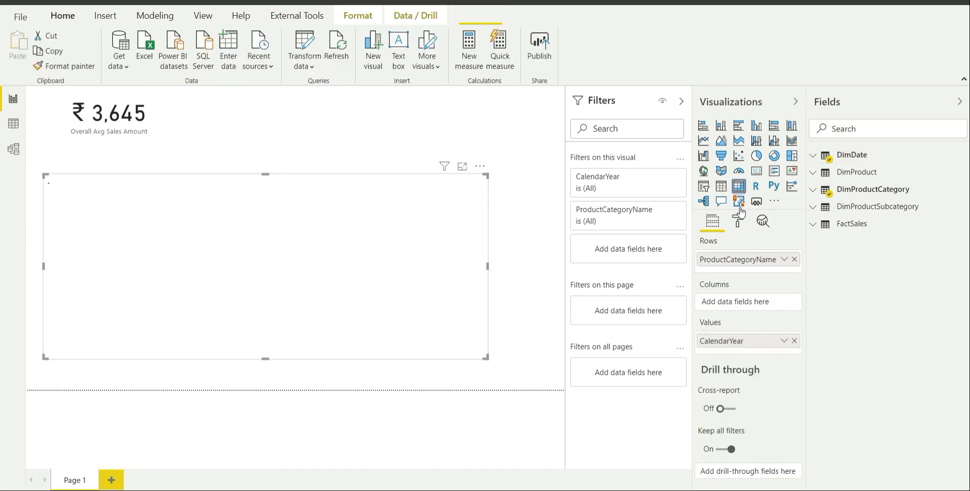
drag(751, 343, 751, 303)
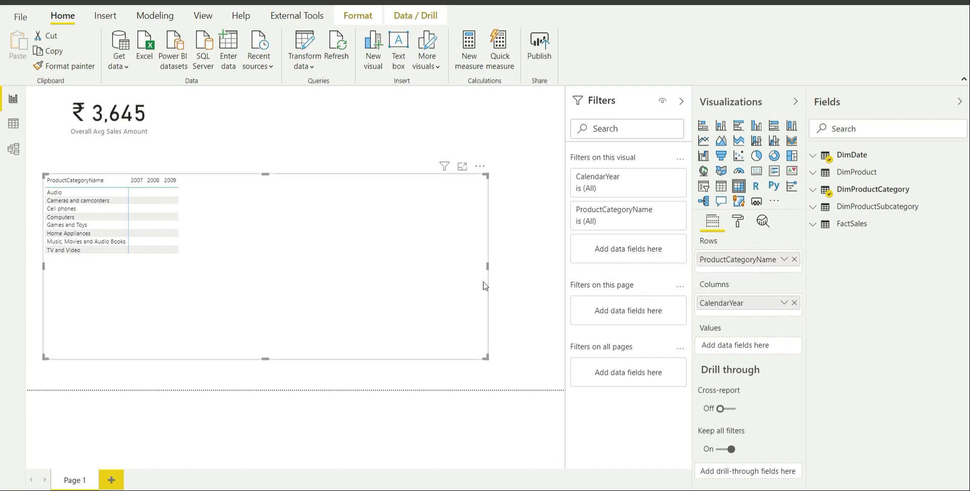
click(866, 227)
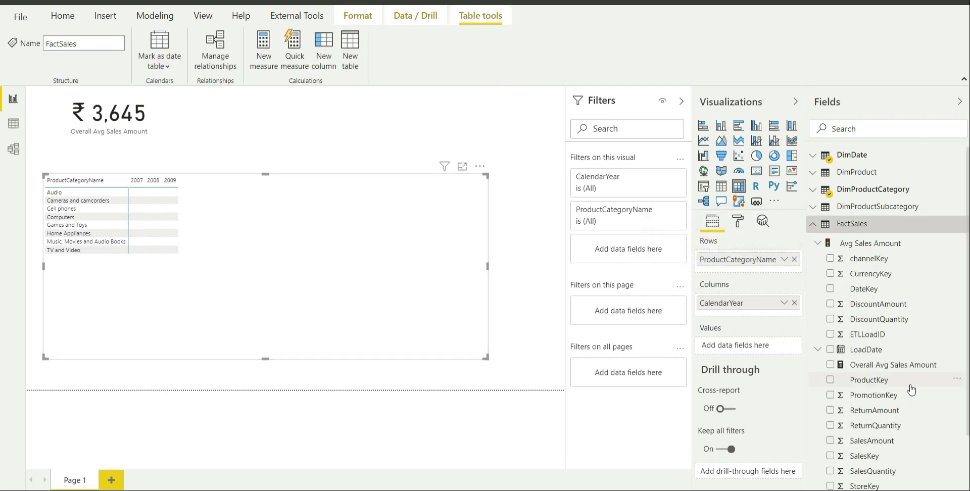
click(863, 249)
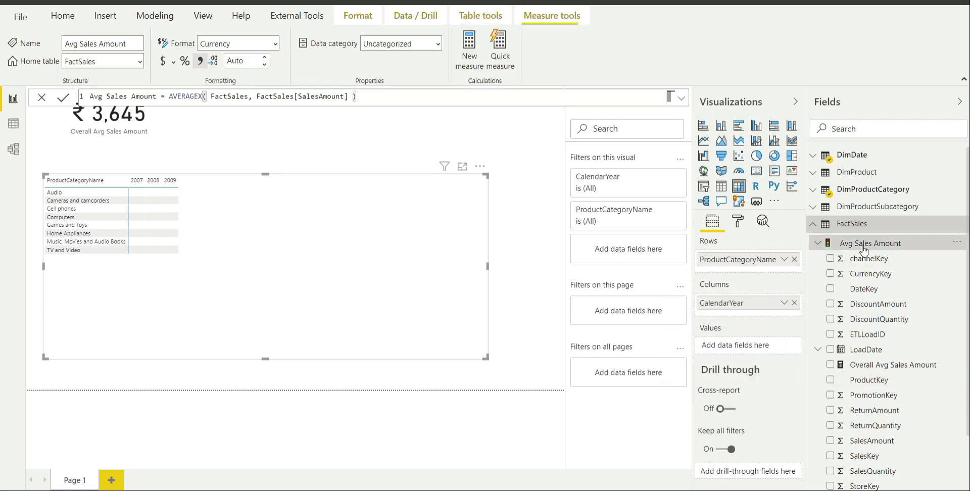
click(818, 244)
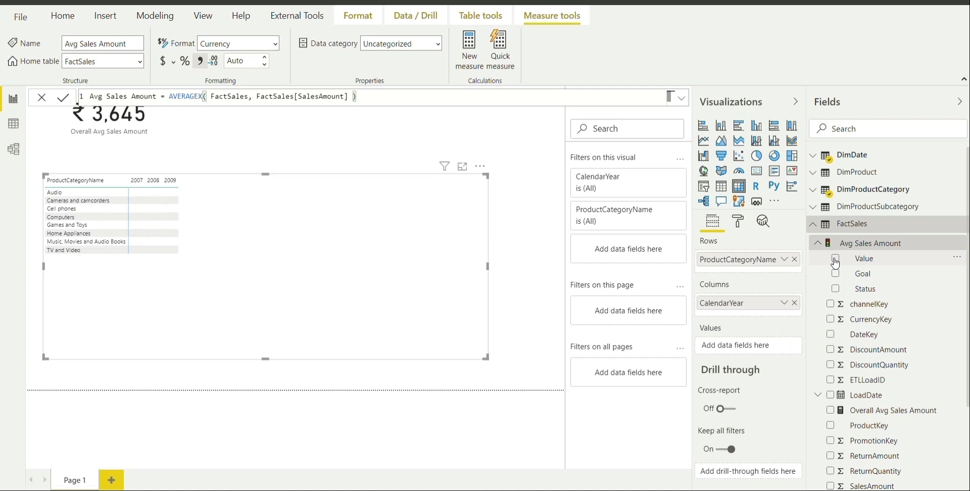
click(835, 259)
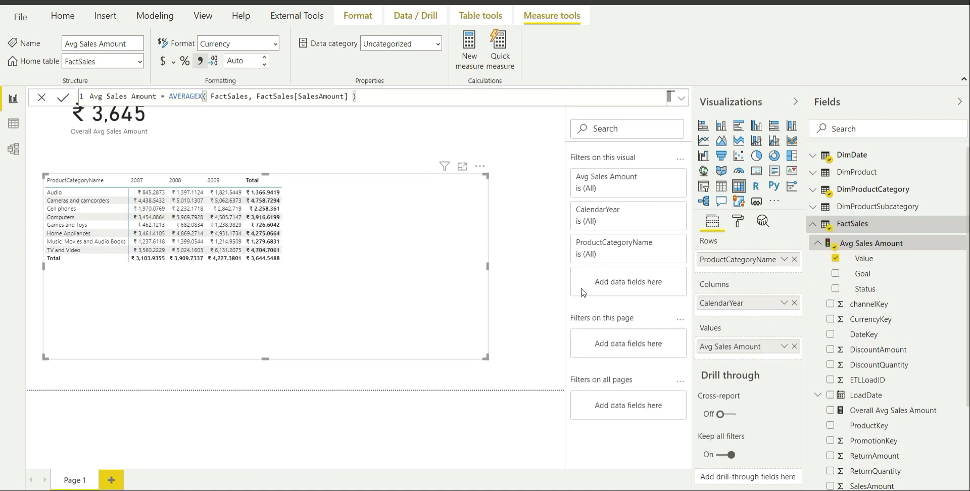
click(542, 282)
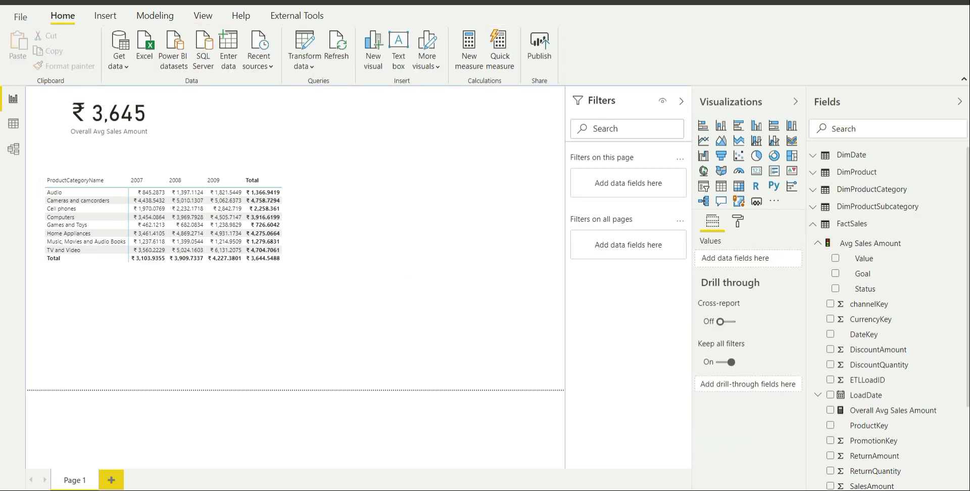
Enter [Overall Avg Sales Amount] as the KPI Target Expression, save, and switch back to Power BI
click(470, 455)
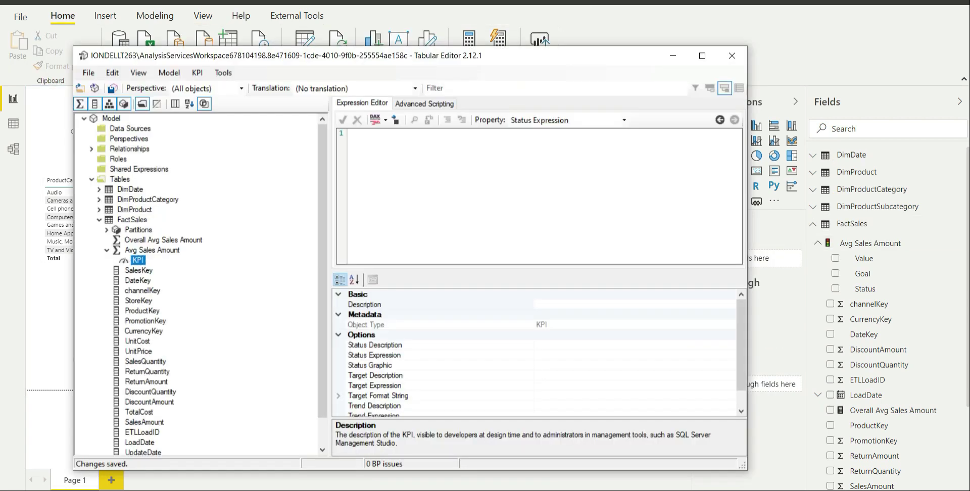
click(624, 120)
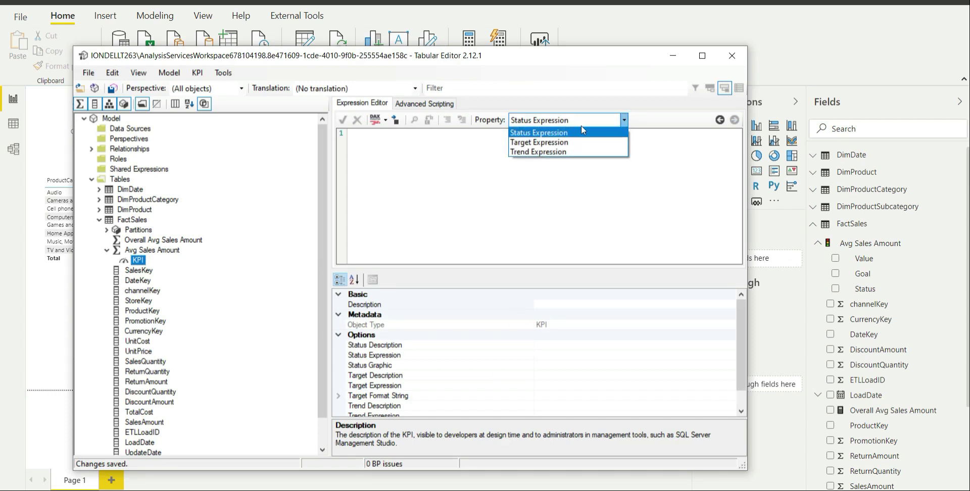
click(534, 143)
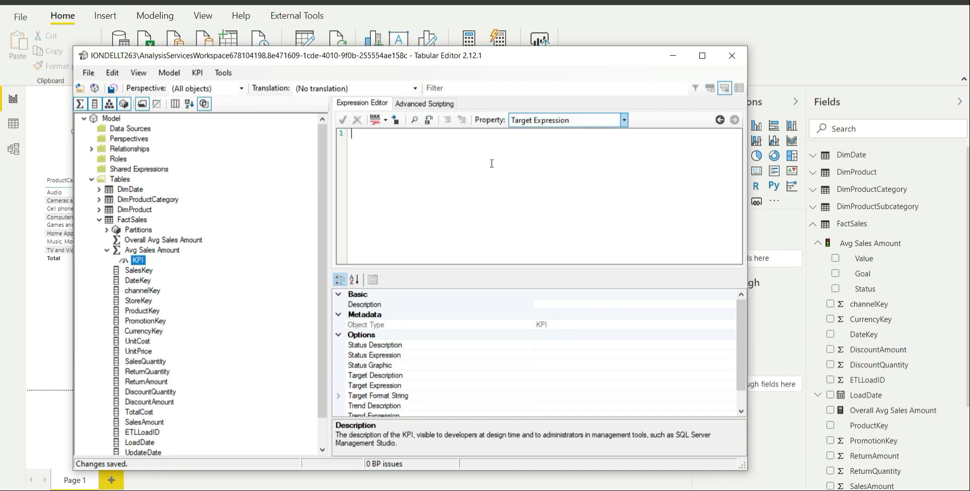
text([)
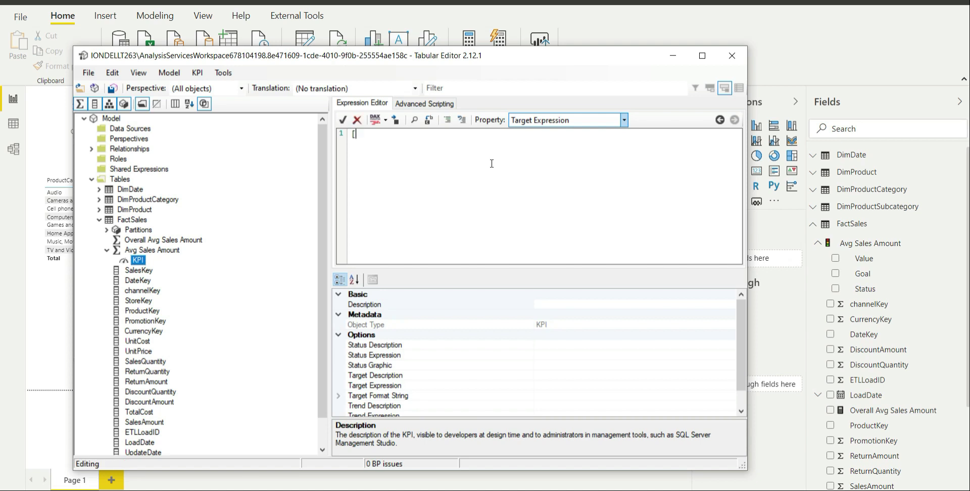
text(Overall Avg Sales Amount)
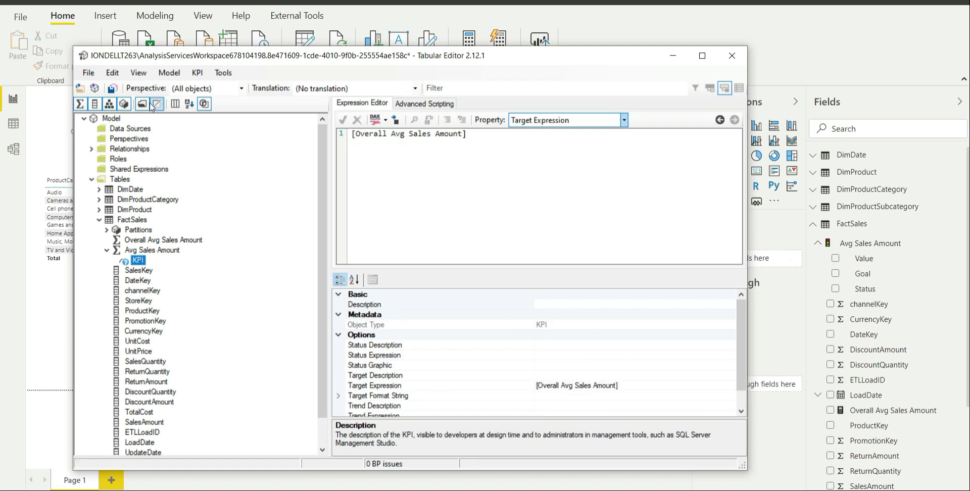
click(111, 90)
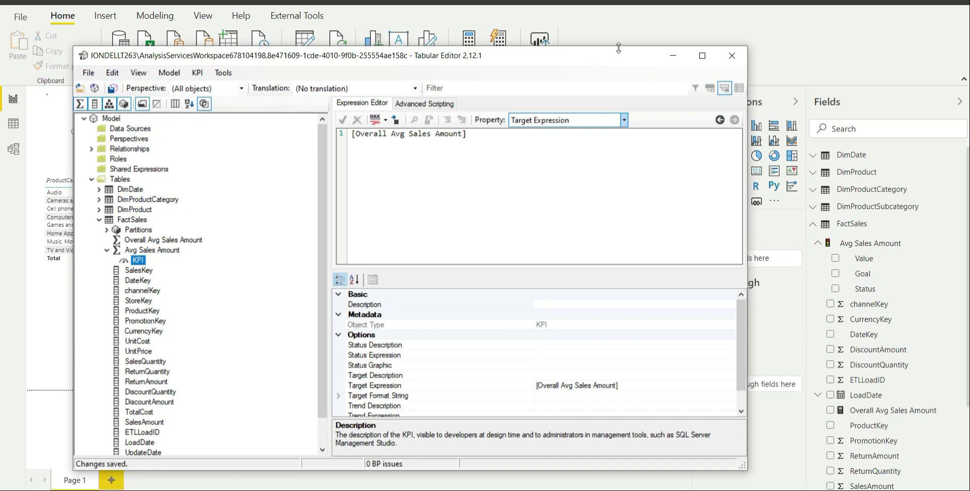
click(682, 24)
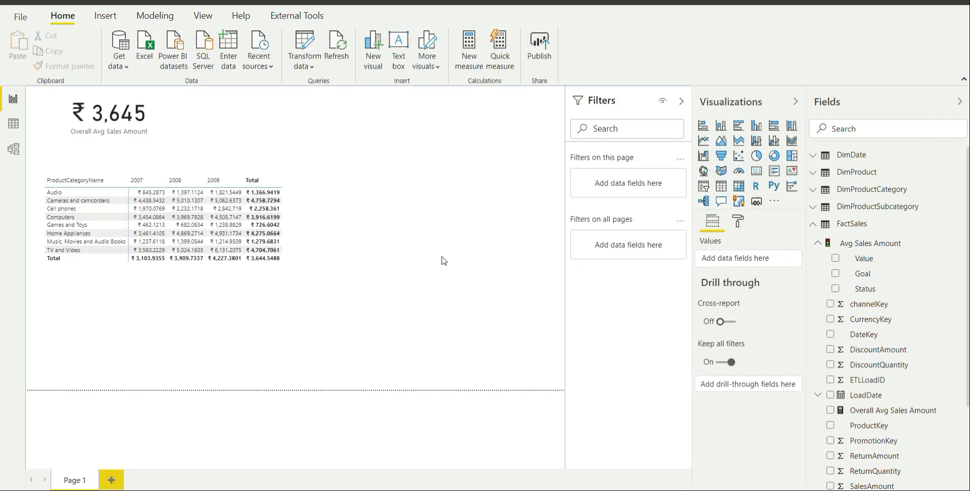
Preview Goal in the matrix, then give the overall average sales card's data label 2 decimal places
click(361, 243)
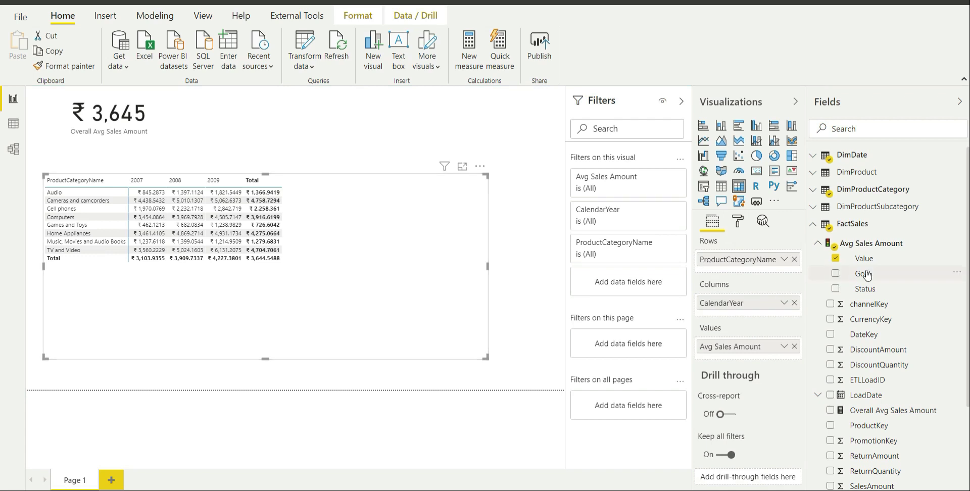
click(834, 274)
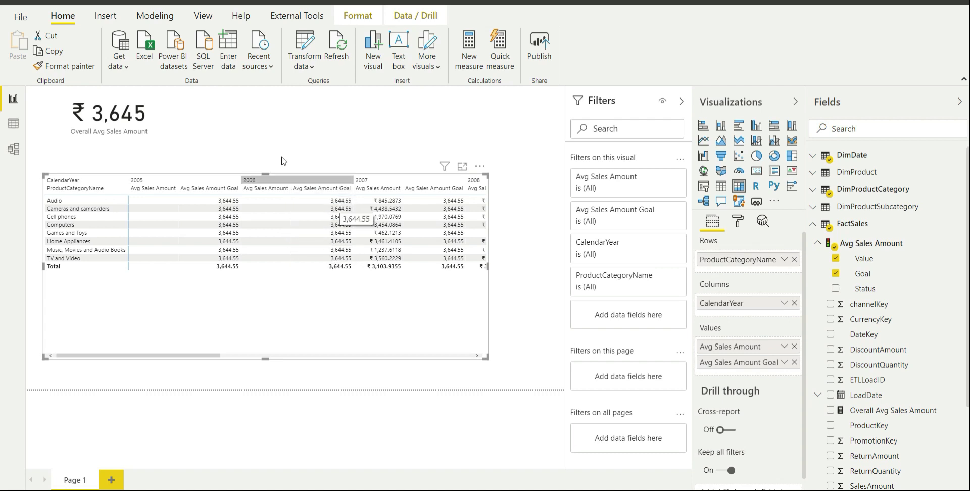
click(167, 117)
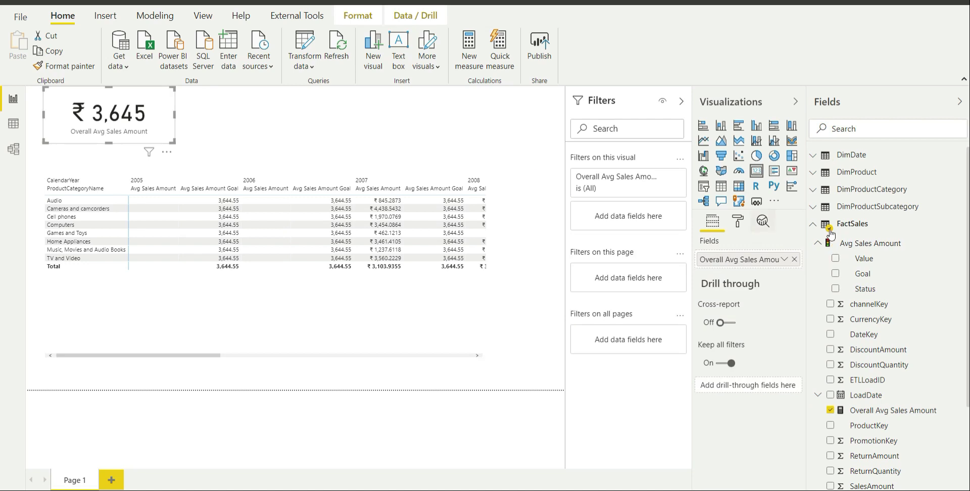
click(737, 222)
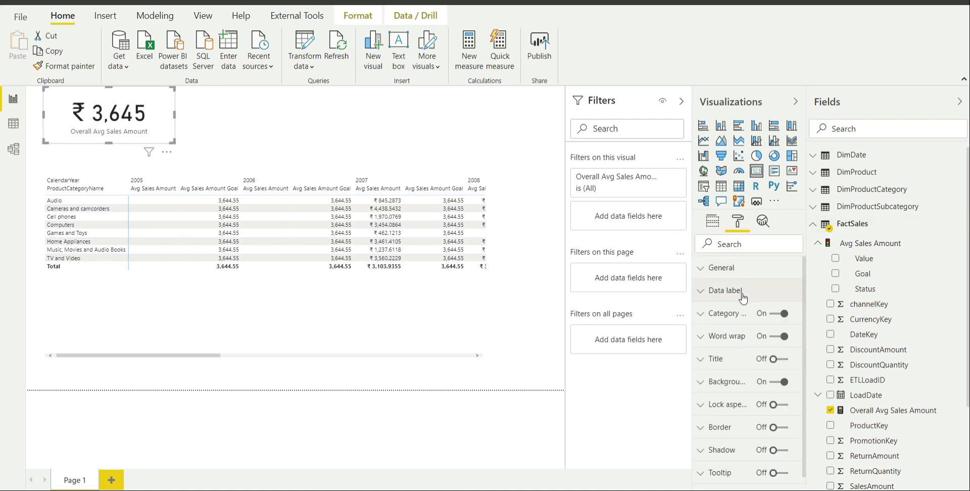
click(745, 296)
drag(717, 409, 708, 409)
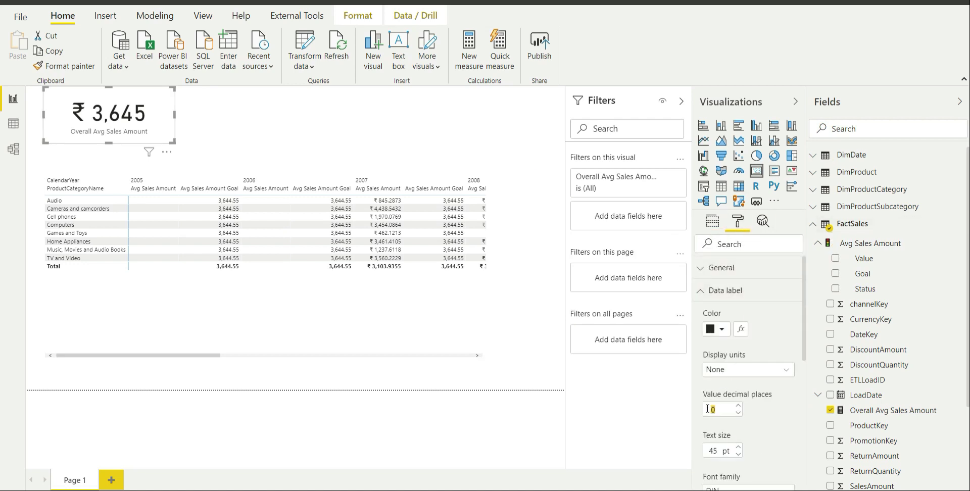
text(2)
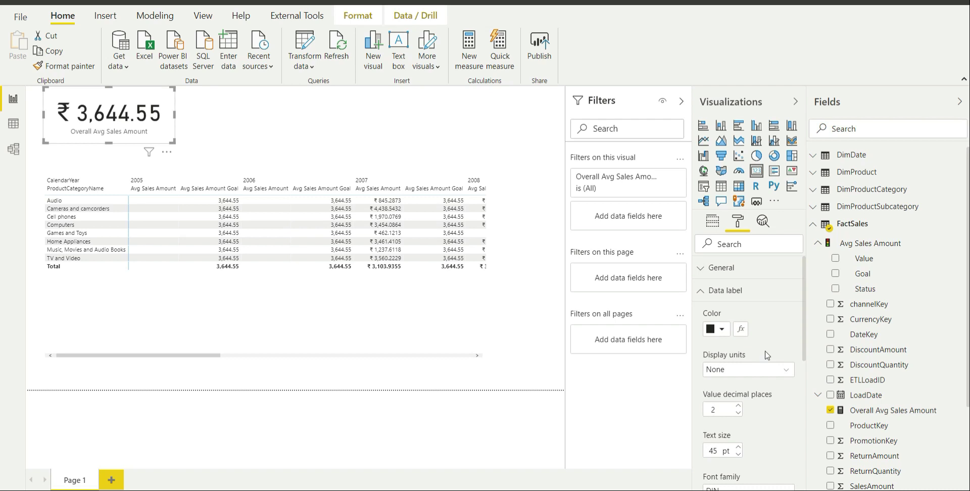
click(731, 292)
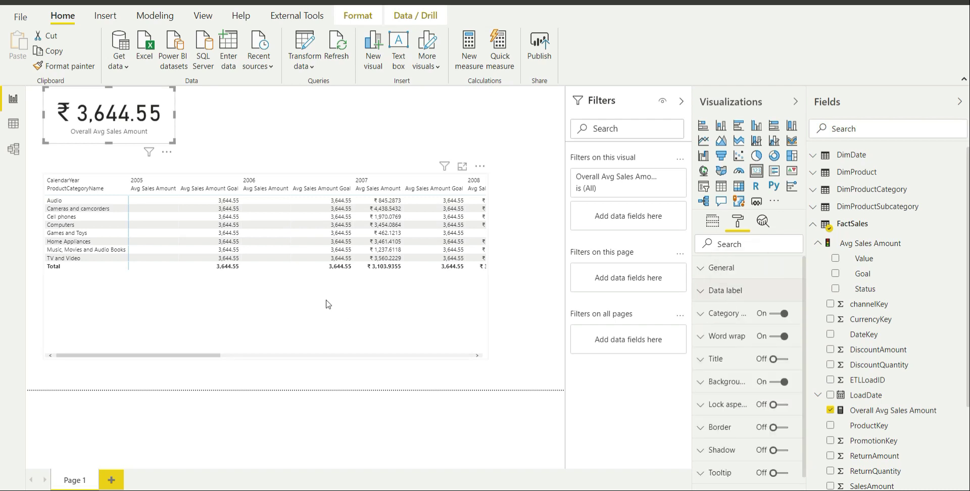
Remove Goal from the matrix values, leaving only Avg Sales Amount
click(366, 259)
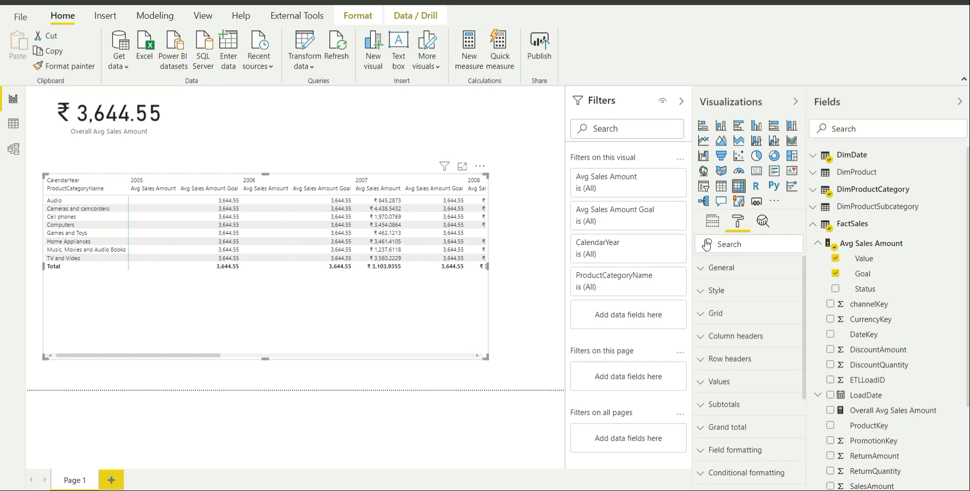
click(712, 223)
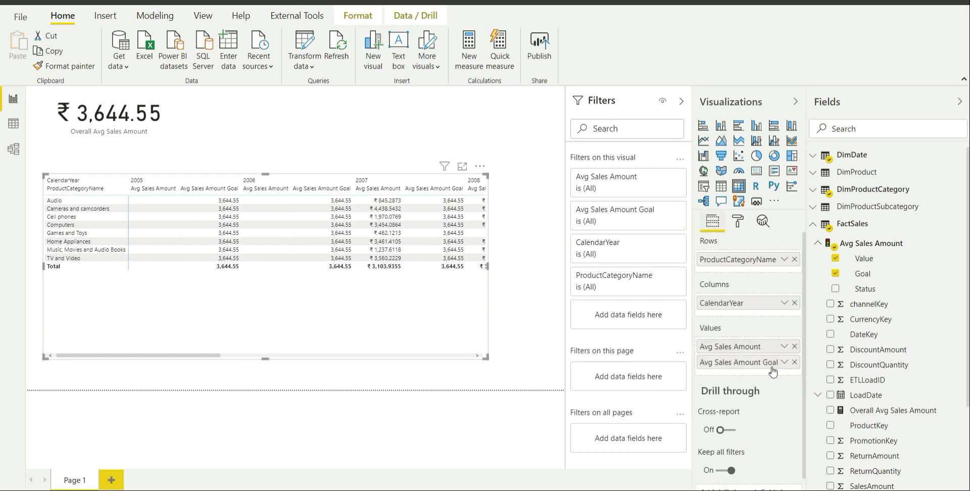
click(794, 361)
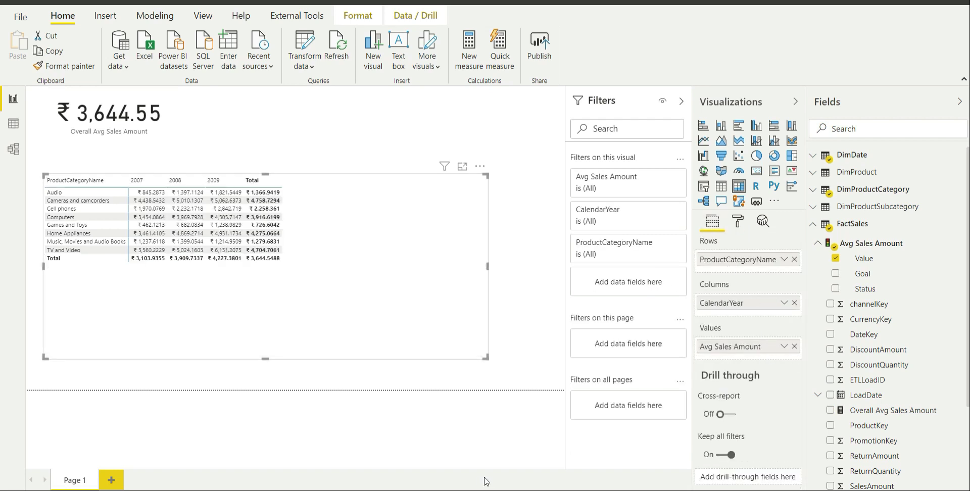
In the Status Expression, declare variables AvgSales = [Avg Sales Amount], threshold = 500 and OverallAvgSales = [Overall Avg Sales Amount]
key(alt+Tab)
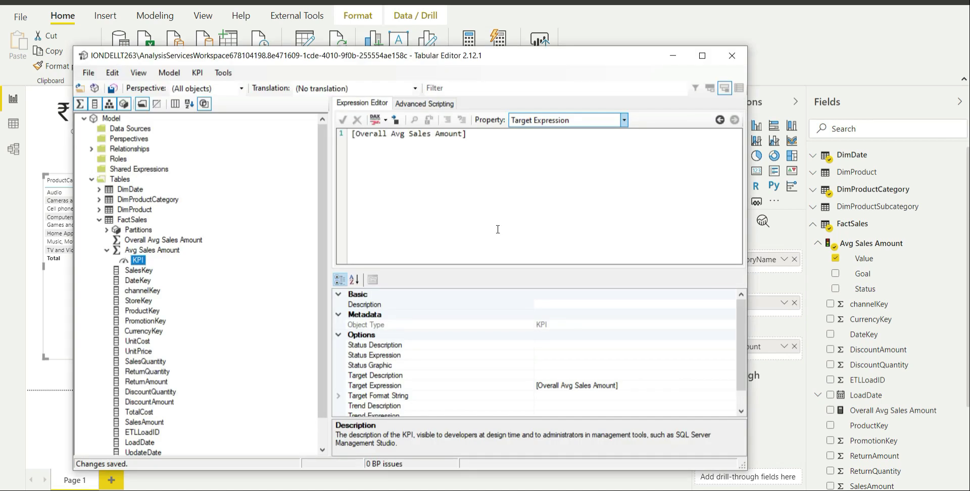
click(625, 120)
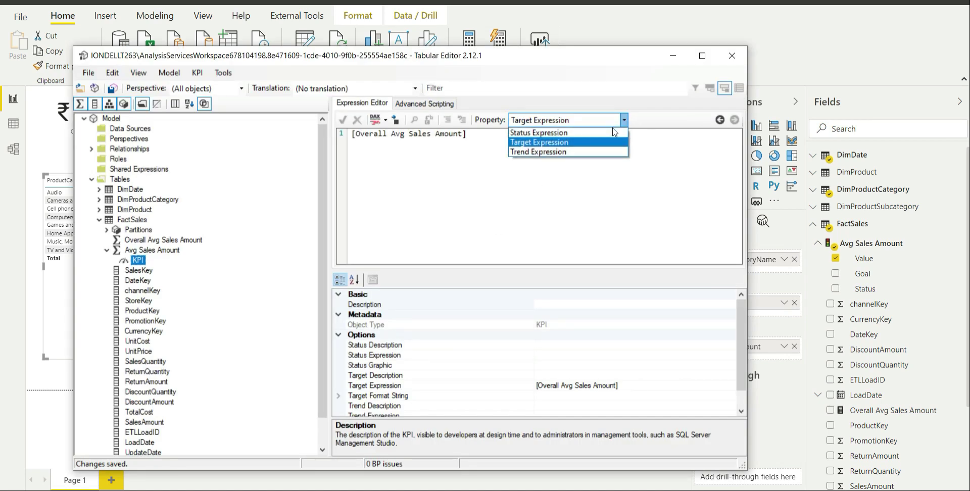
click(612, 133)
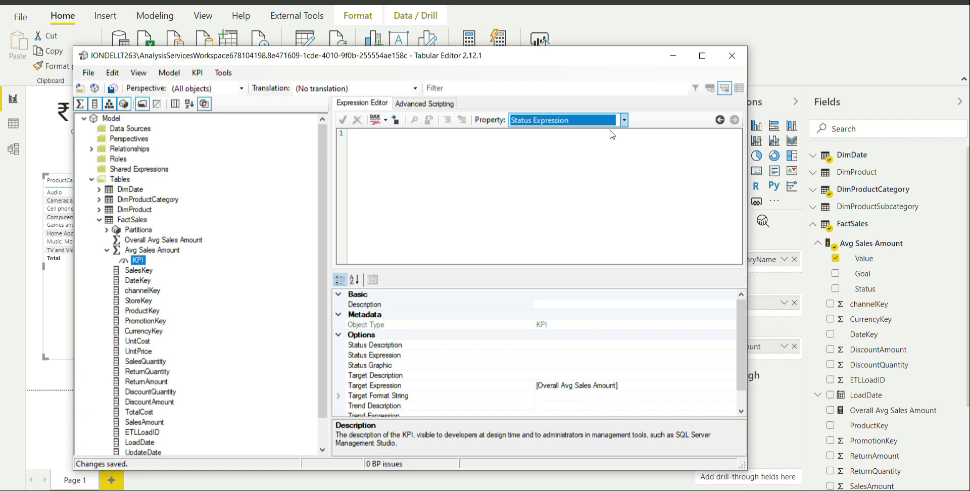
click(597, 170)
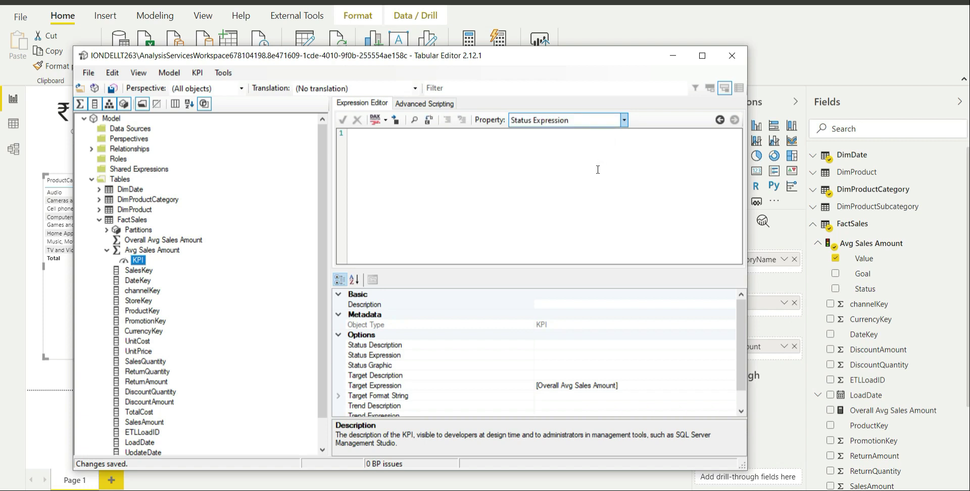
text(VAR)
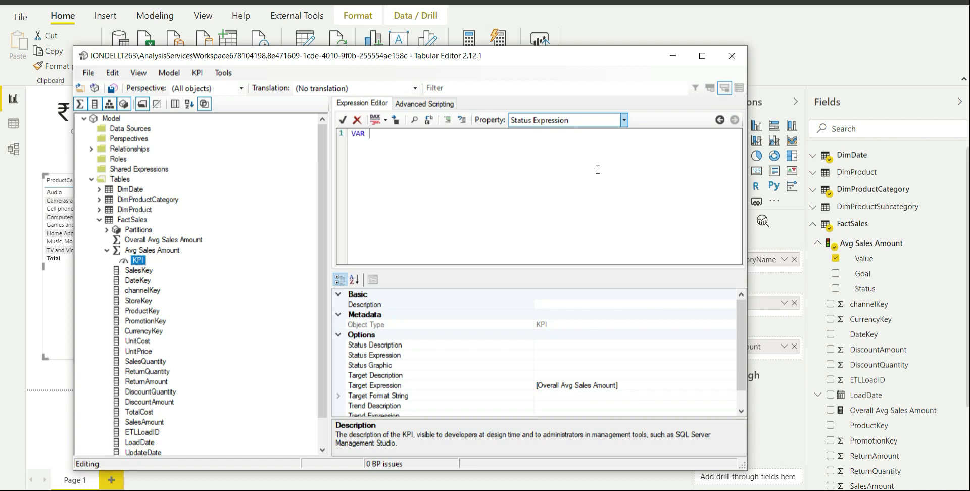
text( AvgSales = [Avg Sales Amount])
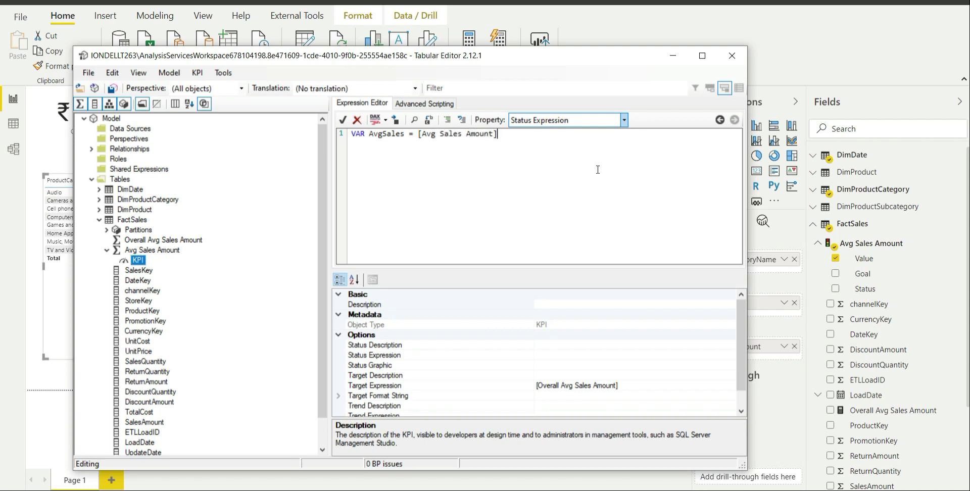
key(Return)
text(VAR threshold = 500)
key(Return)
text(VAR)
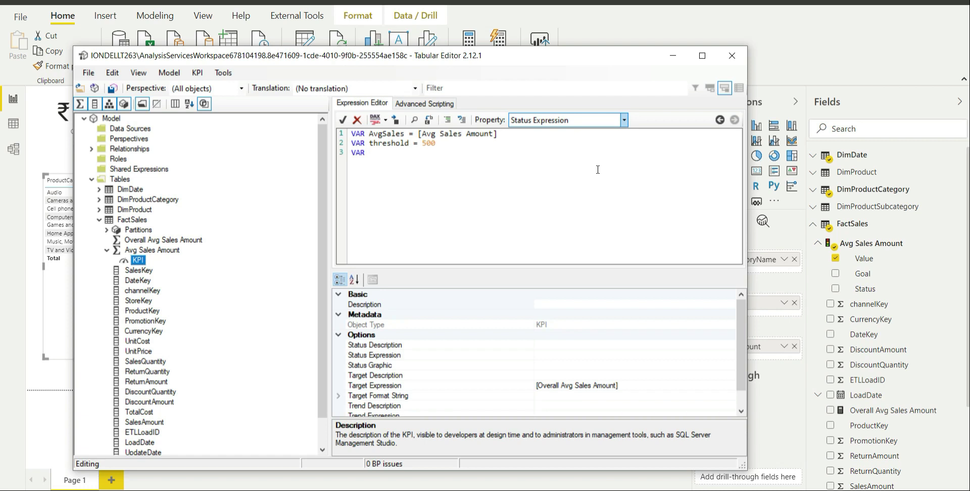
text(OverallAvgSales = [Overall Avg Sales Amount])
key(Return)
key(Return)
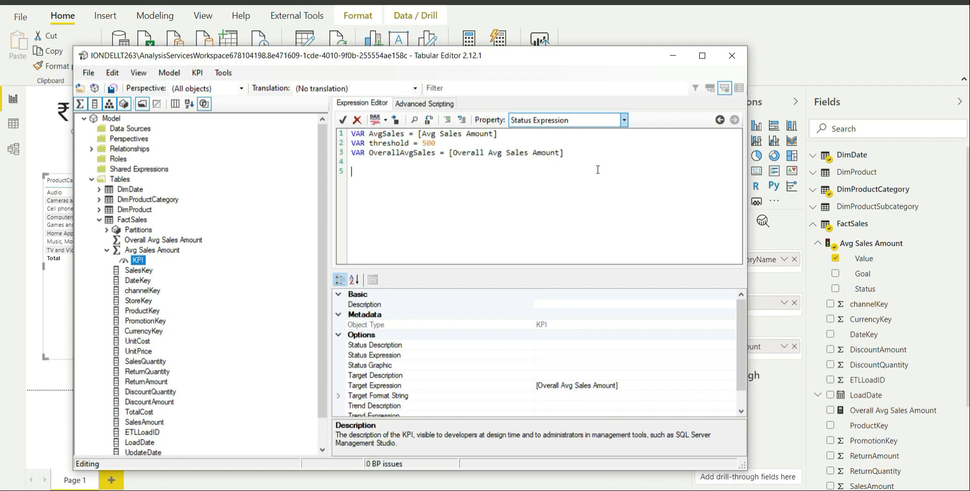
Add RETURN IF(NOT(ISBLANK(AvgSales)), followed by SWITCH(TRUE, on its own line
text(RETURN)
key(Return)
text(IF ()
text(NOT(ISBLN)
key(BackSpace)
text(a)
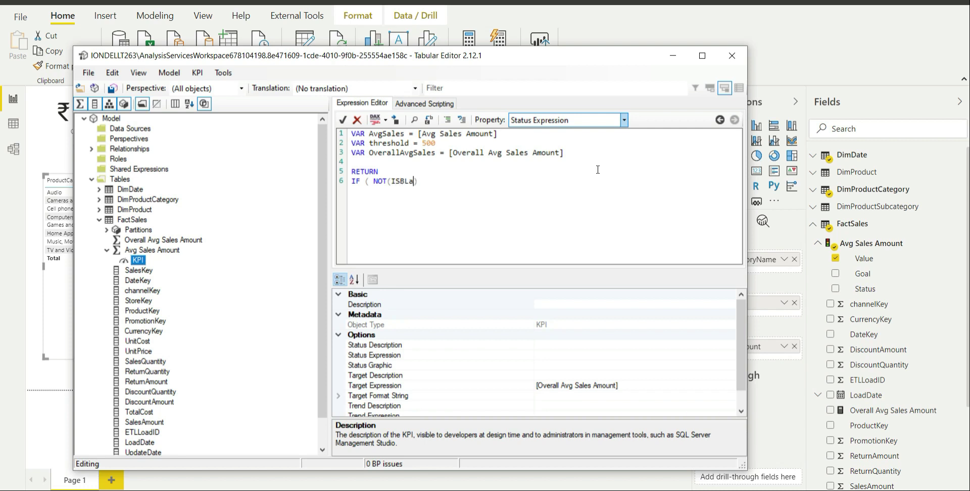
key(BackSpace)
text(ANK())
drag(405, 134, 370, 134)
key(ctrl+c)
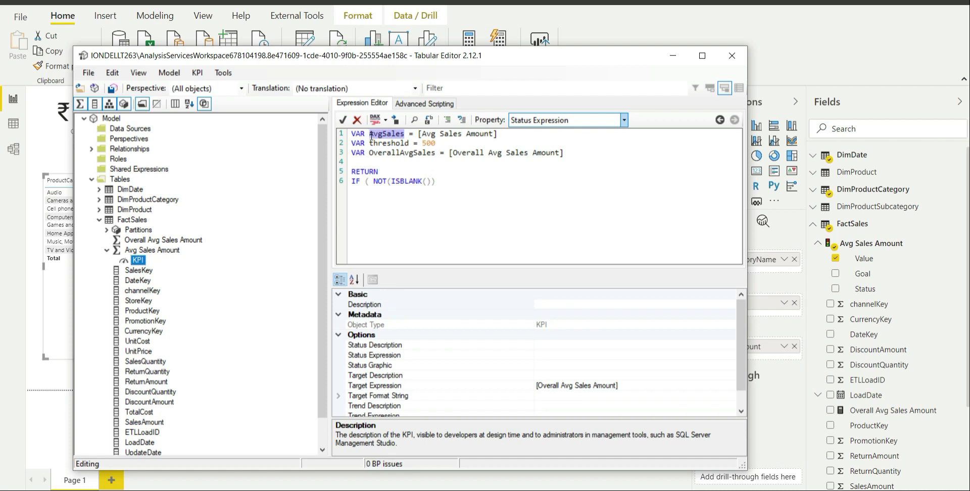
click(426, 181)
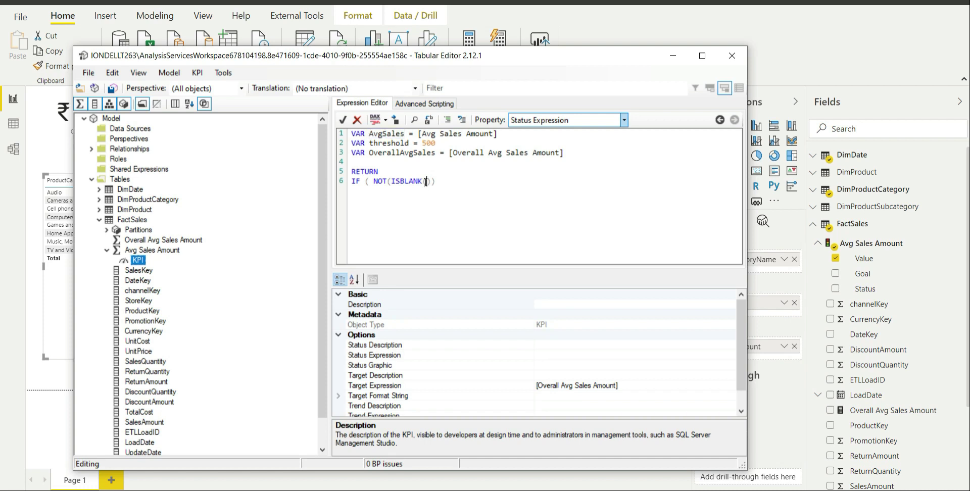
key(ctrl+v)
click(496, 179)
text(,)
key(Return)
text(SWITCH)
text(())
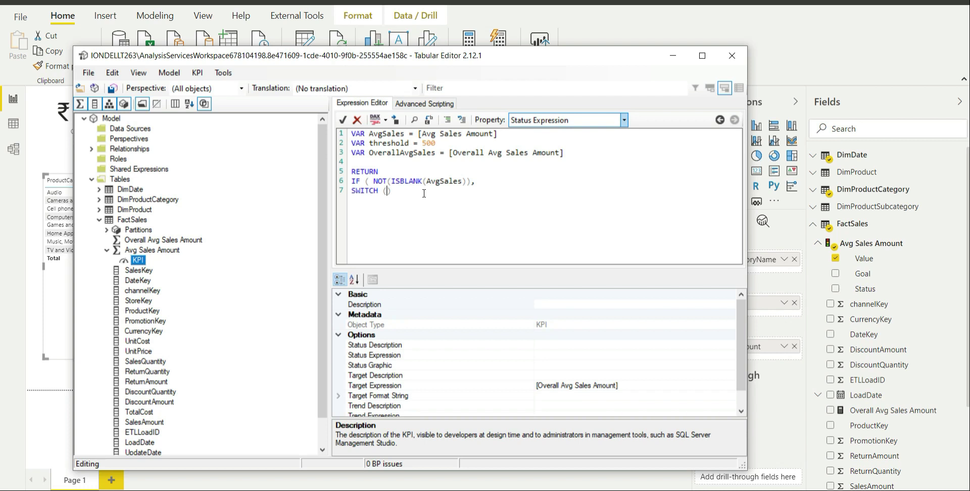
text(TRUE,)
key(Return)
Add the first SWITCH branch returning -1 when OverallAvgSales > AvgSales - threshold, plus a closing parenthesis
double_click(395, 191)
click(351, 200)
key(Return)
click(363, 208)
key(Return)
text())
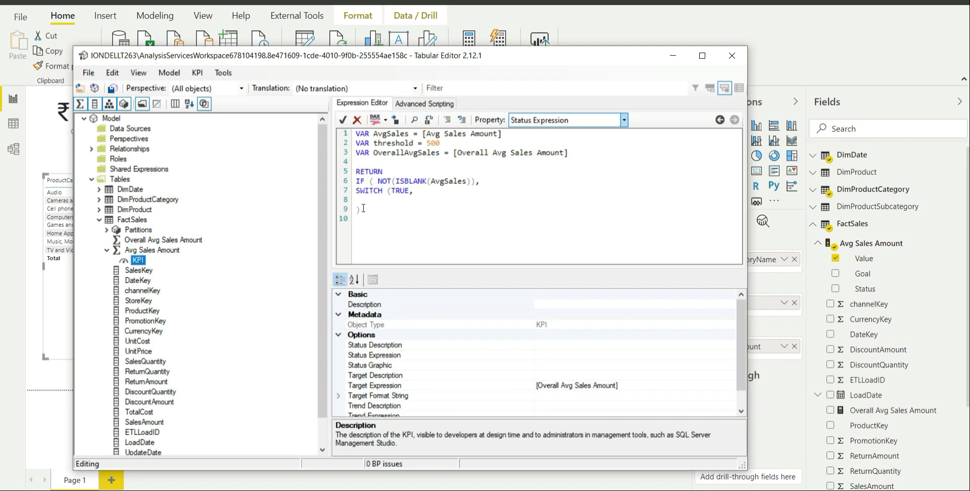
text(OverallAvgSales > - threshold,)
text(avgSal)
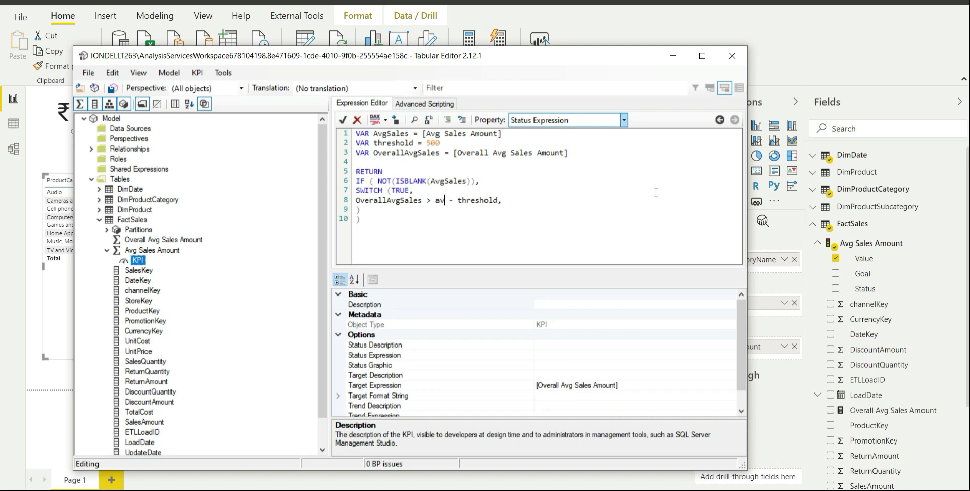
text(es)
click(440, 200)
key(BackSpace)
text(A)
text( -1,)
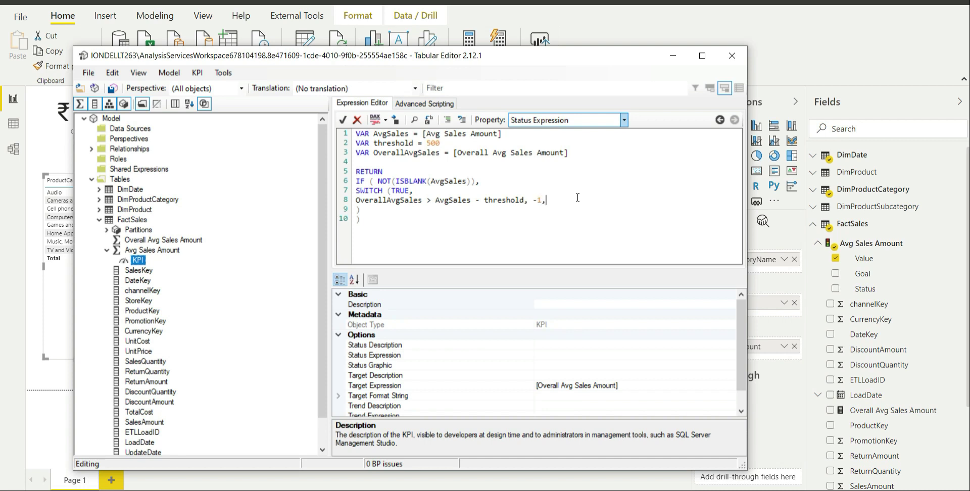
key(Return)
Add the branch OverallAvgSales < AvgSales - threshold returning 1, and a default result of 0
text(OverallAvgSales < AvgSales - thresold,)
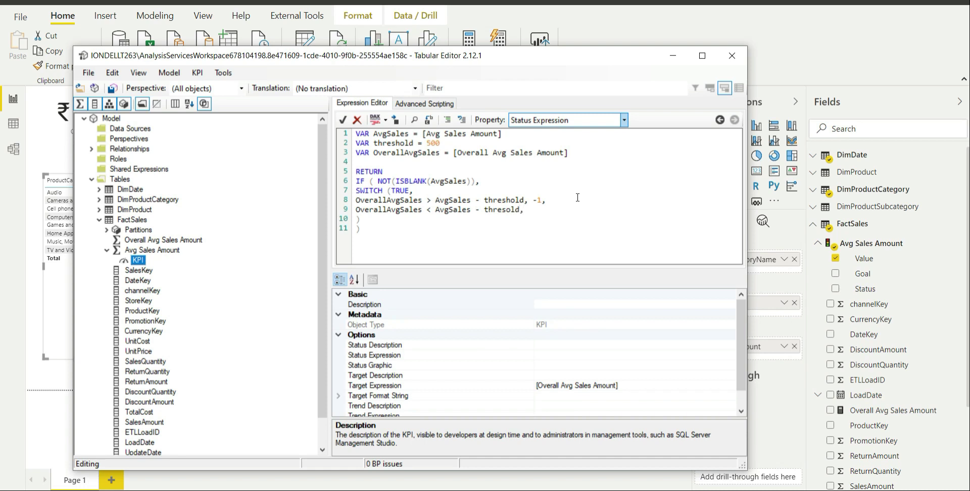
click(507, 211)
text(h)
click(549, 212)
text(1,)
key(Return)
text(0)
Accept and save the status expression, then add the Avg Sales Amount Status field to the matrix
click(342, 121)
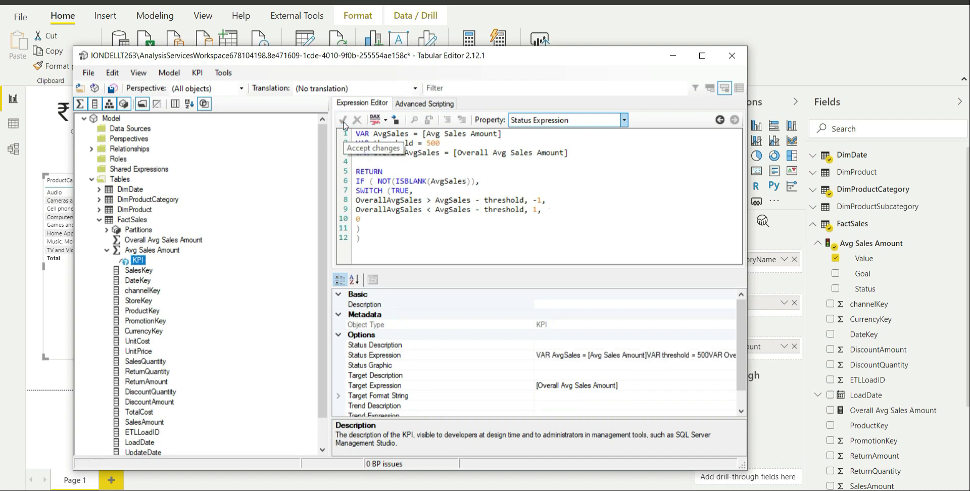
click(111, 90)
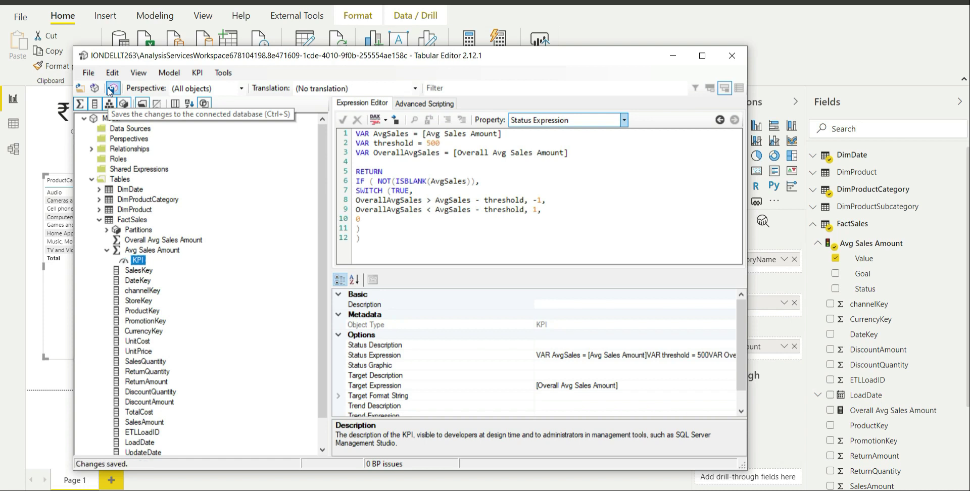
click(59, 316)
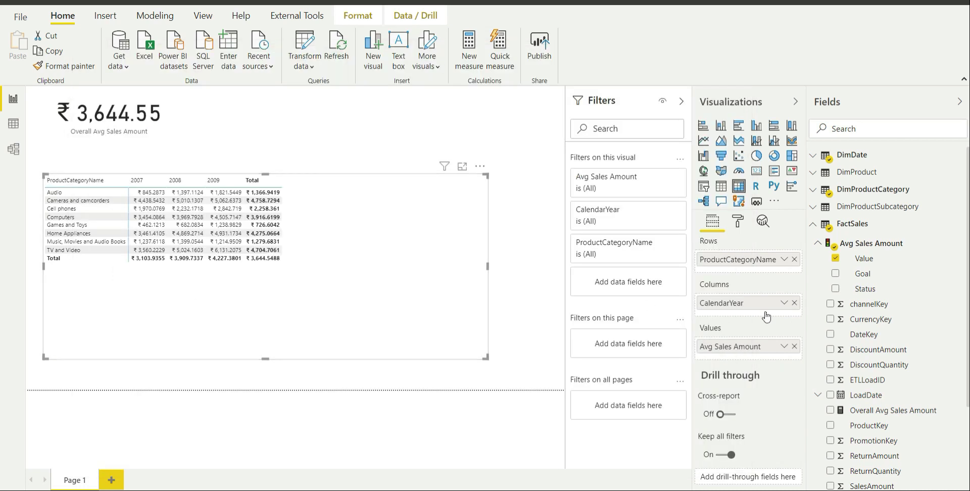
click(836, 289)
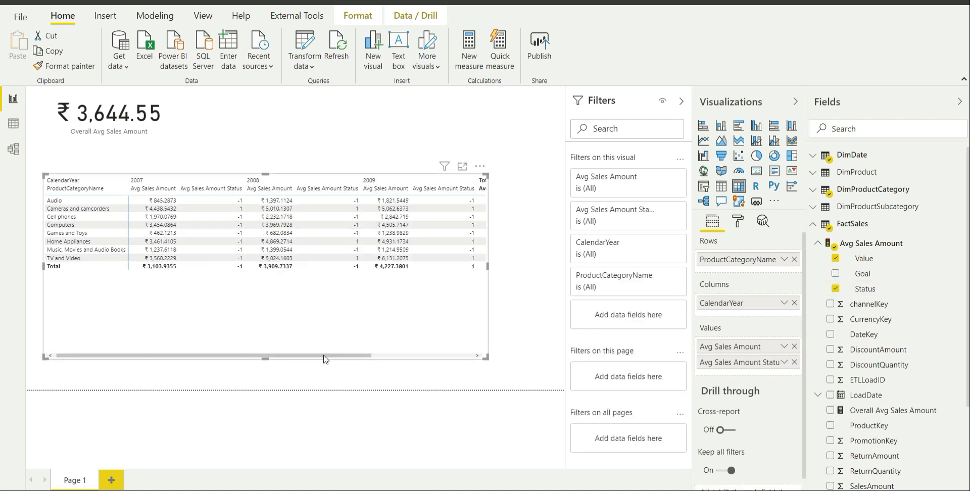
drag(325, 359, 273, 347)
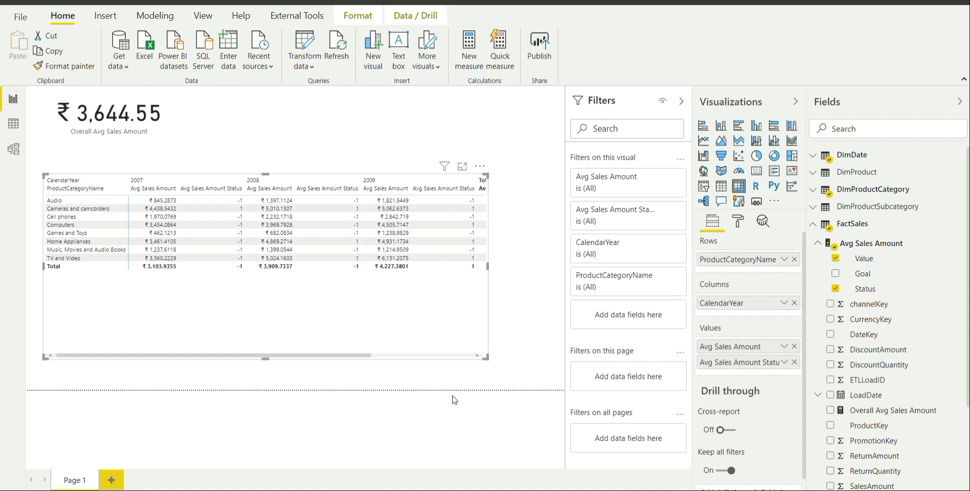
click(480, 455)
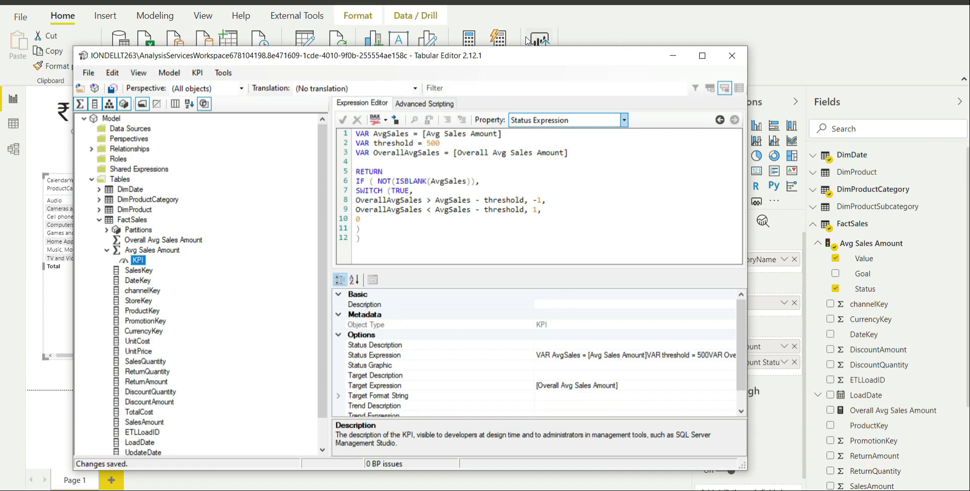
Set the KPI's Status Graphic property to Traffic Light and save the model
drag(520, 55, 802, 0)
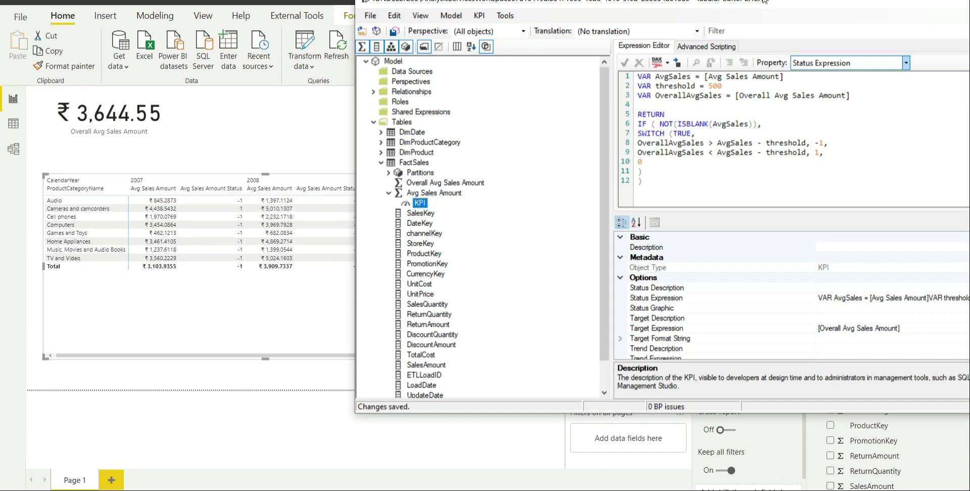
drag(764, 1, 500, 32)
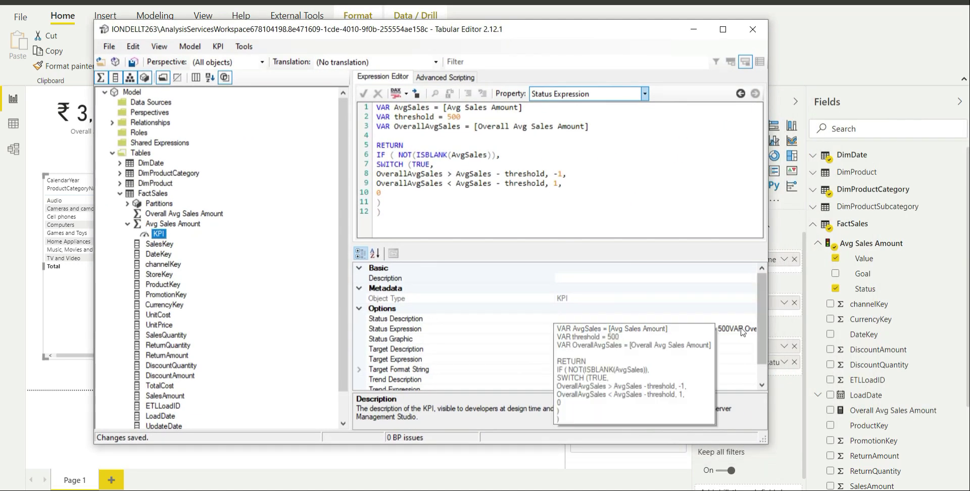
click(567, 339)
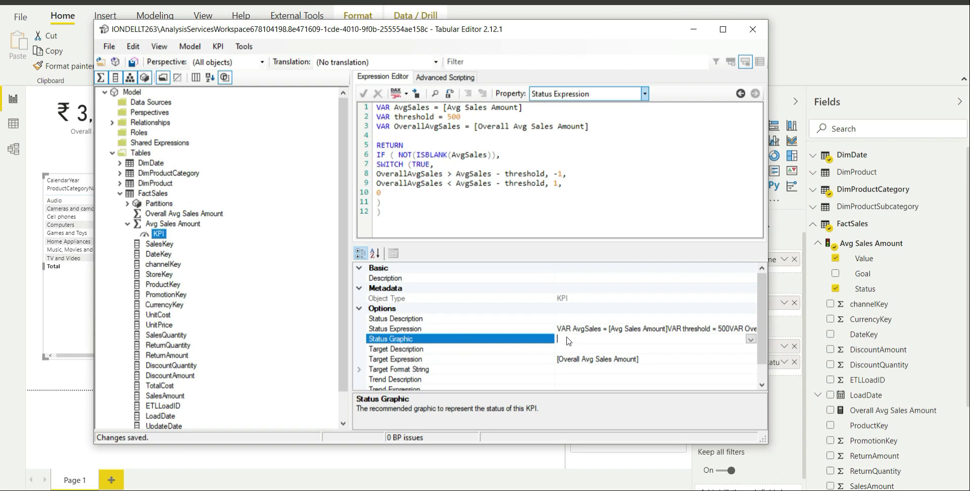
click(750, 340)
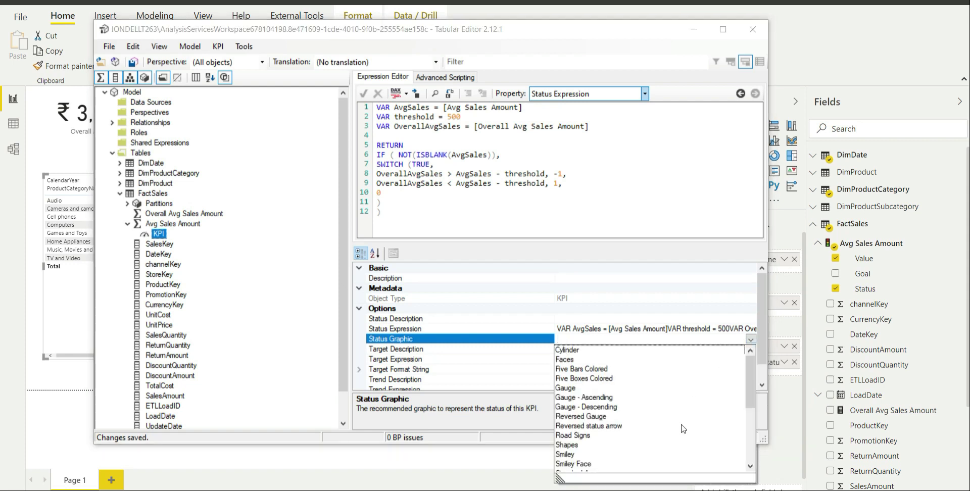
scroll(683, 428, down, 1)
scroll(672, 433, down, 3)
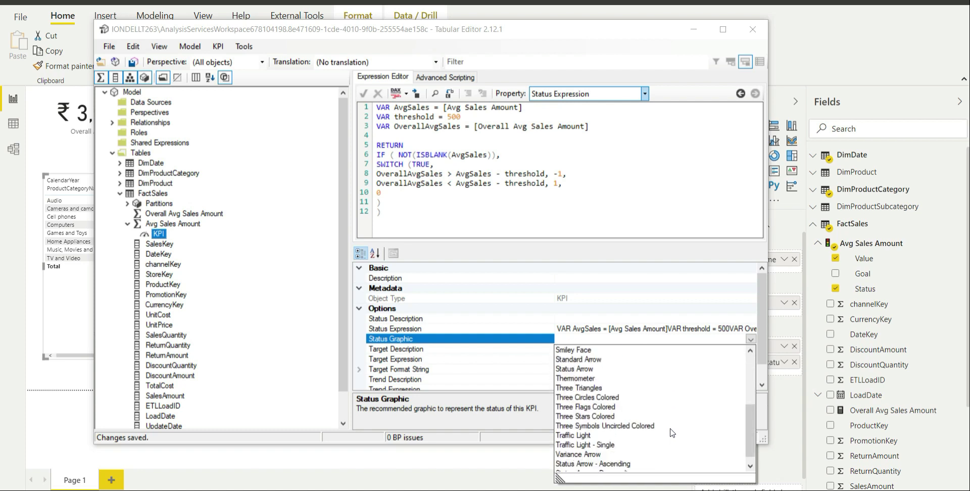
scroll(638, 434, down, 1)
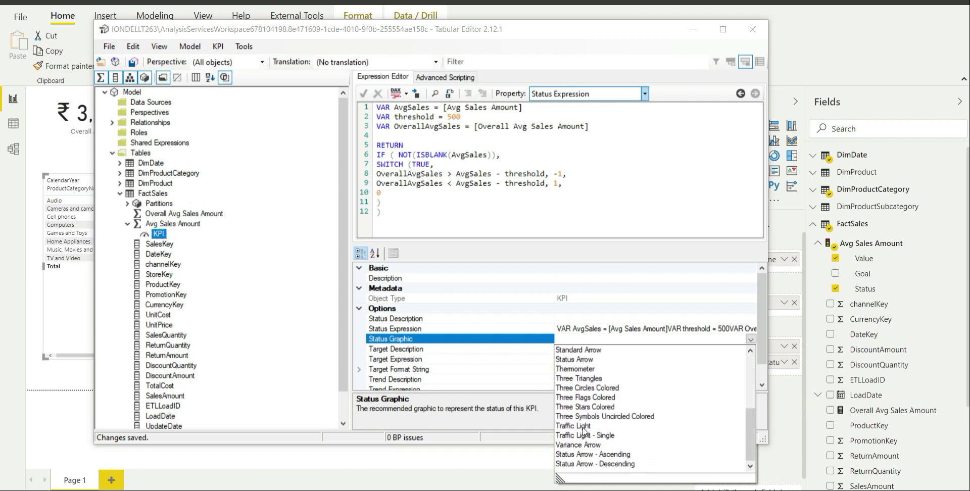
click(583, 429)
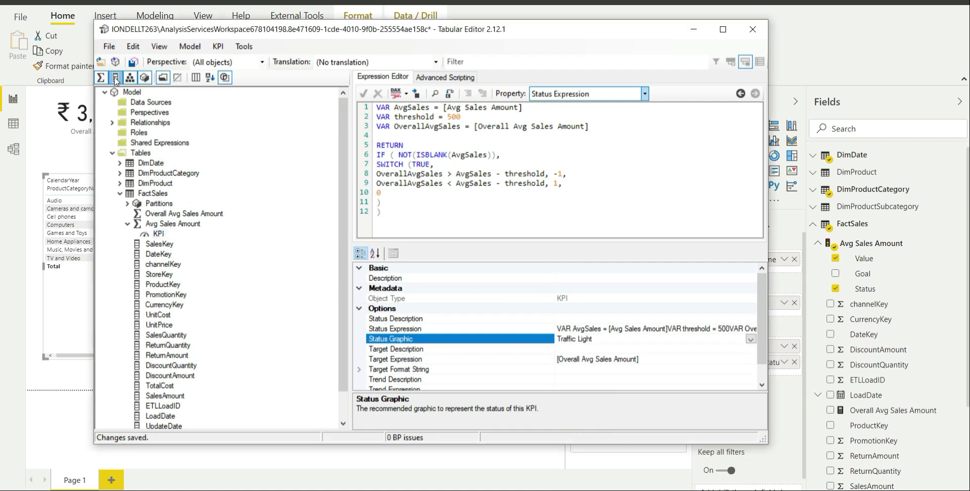
click(135, 61)
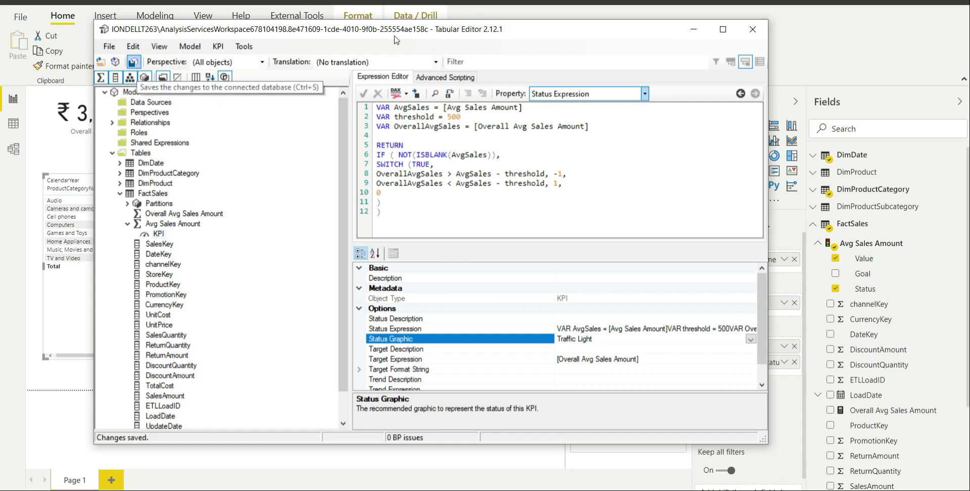
click(694, 29)
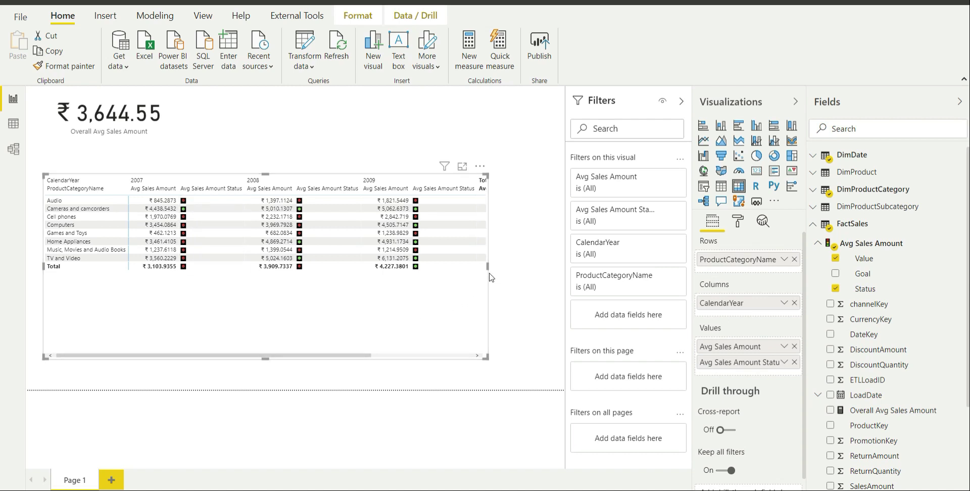
Widen the matrix on both sides and make it taller so the Total columns show
drag(488, 266, 563, 266)
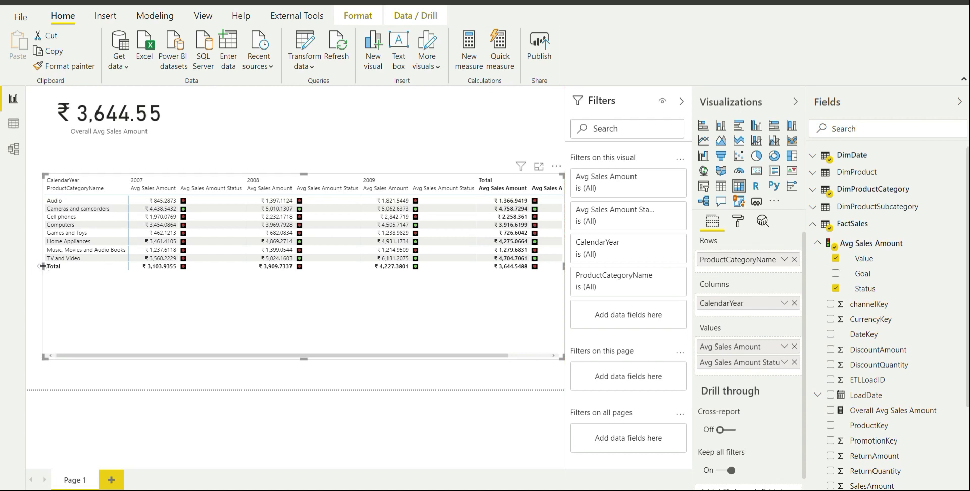
drag(43, 266, 26, 267)
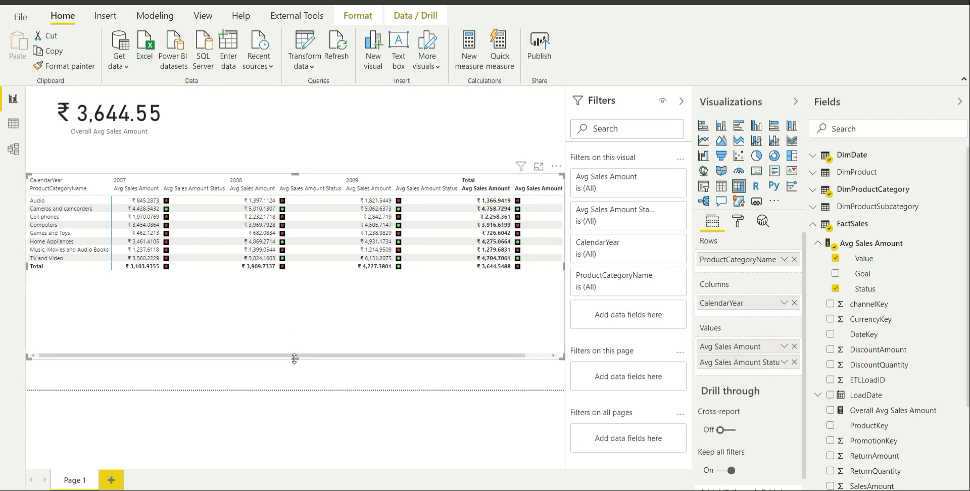
drag(294, 358, 303, 404)
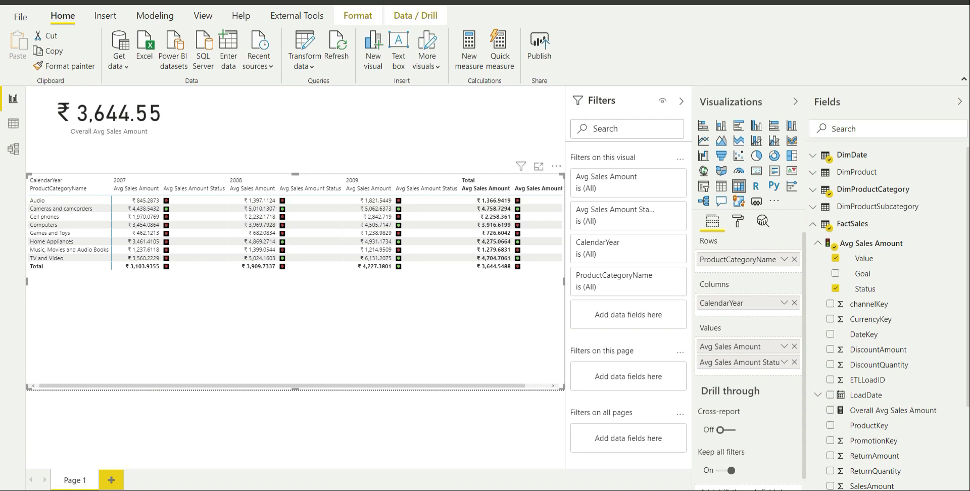
mouse_move(481, 489)
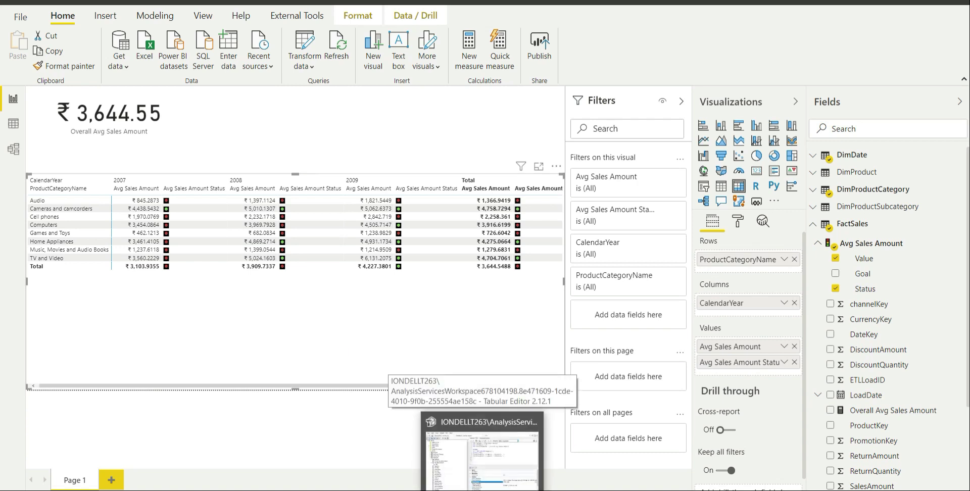
click(482, 452)
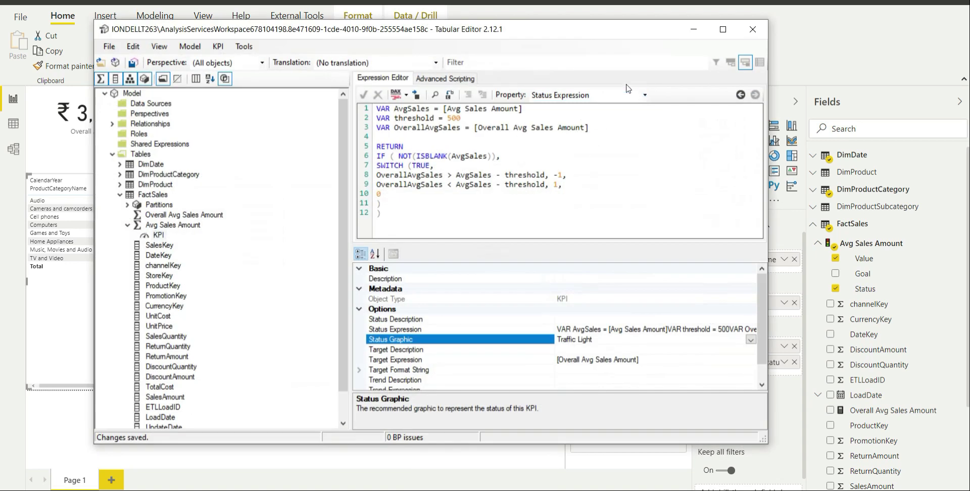
Select the whole status expression, then switch the Expression Editor to the empty Trend Expression
click(644, 95)
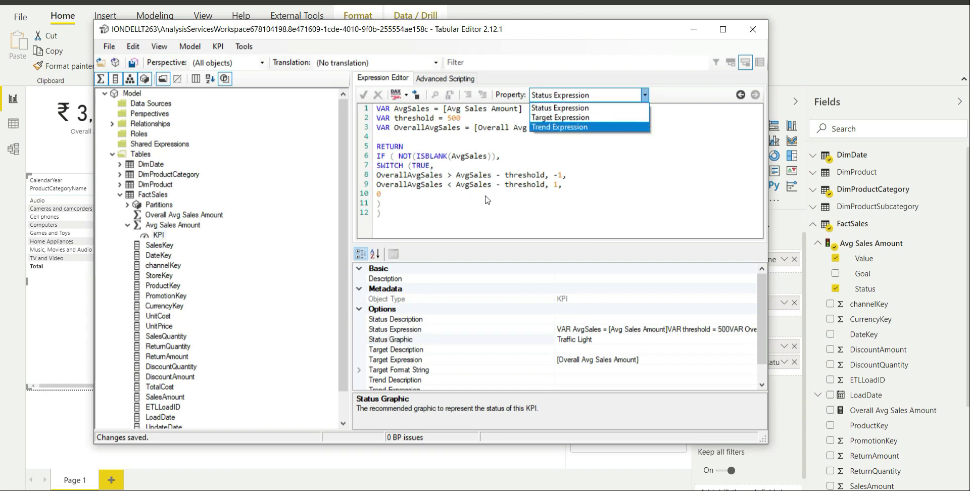
click(417, 205)
click(413, 219)
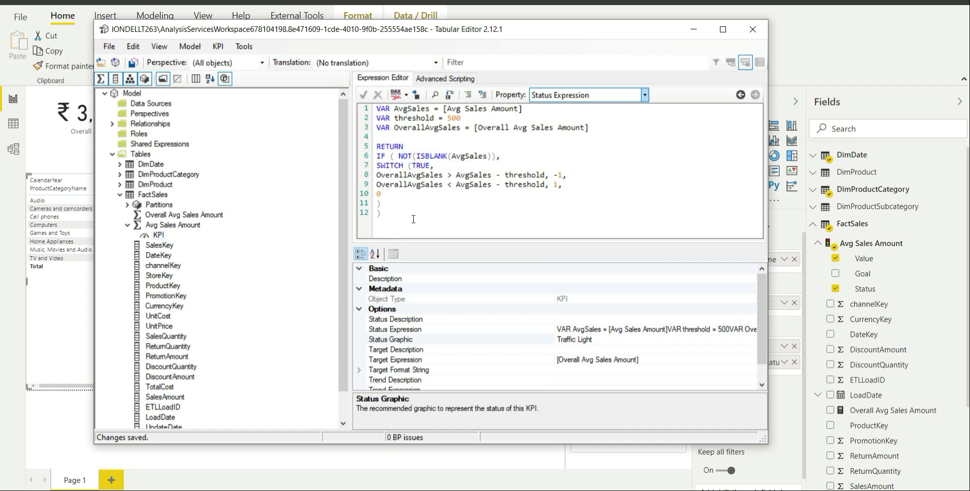
key(ctrl+a)
key(ctrl+c)
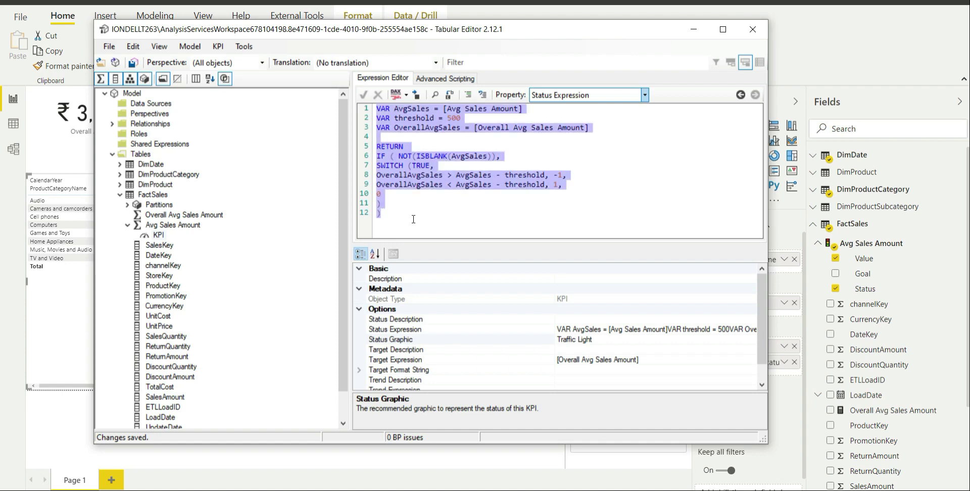
click(644, 95)
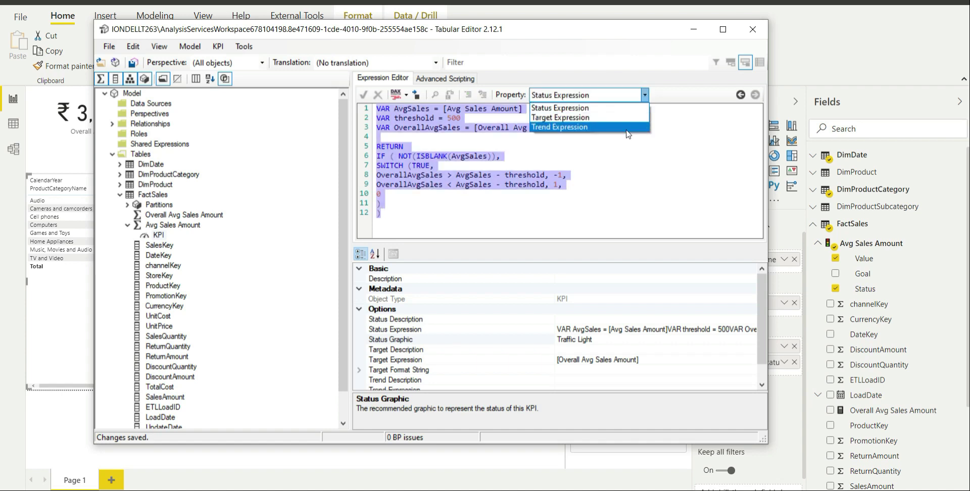
click(559, 127)
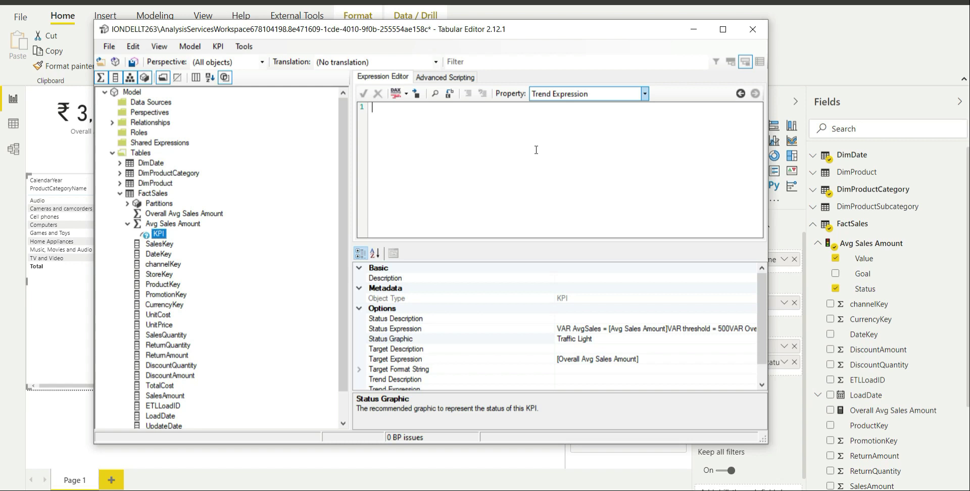
Paste the status DAX, drop threshold, and define PrevYearSales = CALCULATE([Avg Sales Amount], PREVIOUSYEAR('DimDate'[CalendarYear]))
key(ctrl+v)
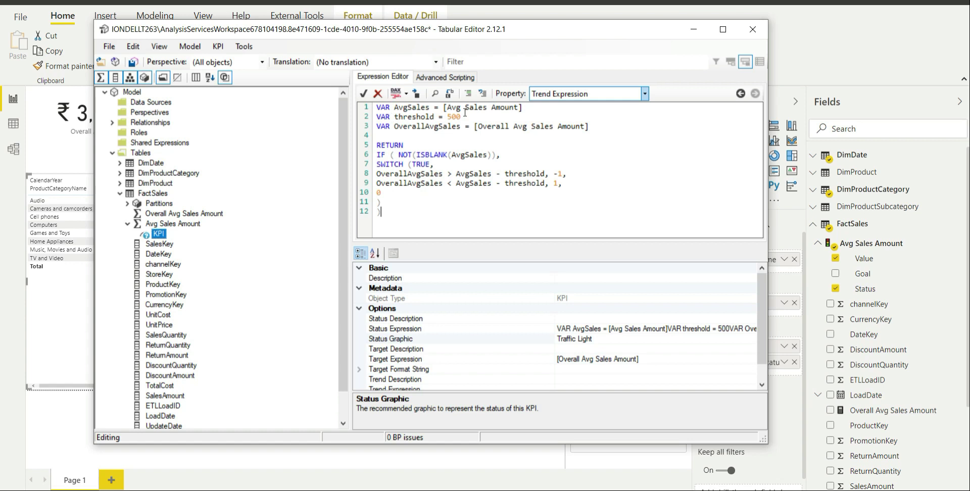
drag(472, 116, 376, 116)
key(BackSpace)
key(BackSpace)
drag(461, 118, 396, 116)
text(tre)
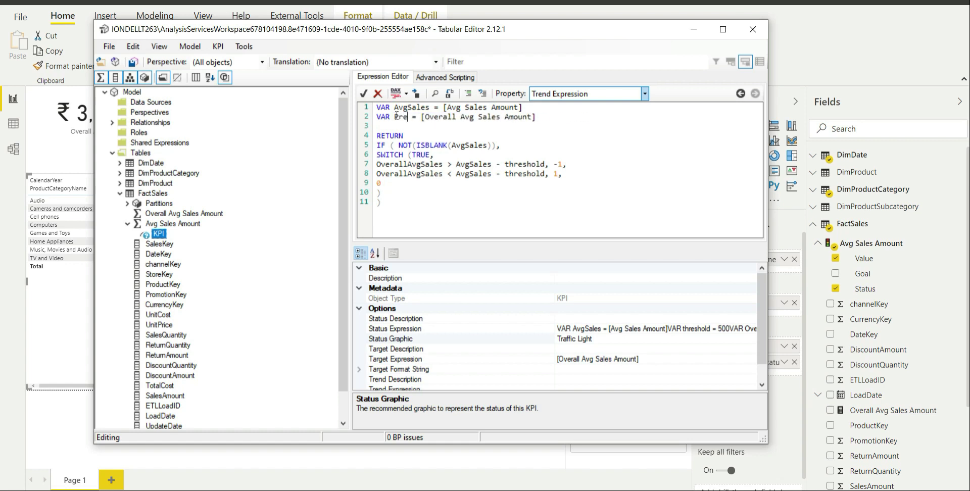
text(vYearSales)
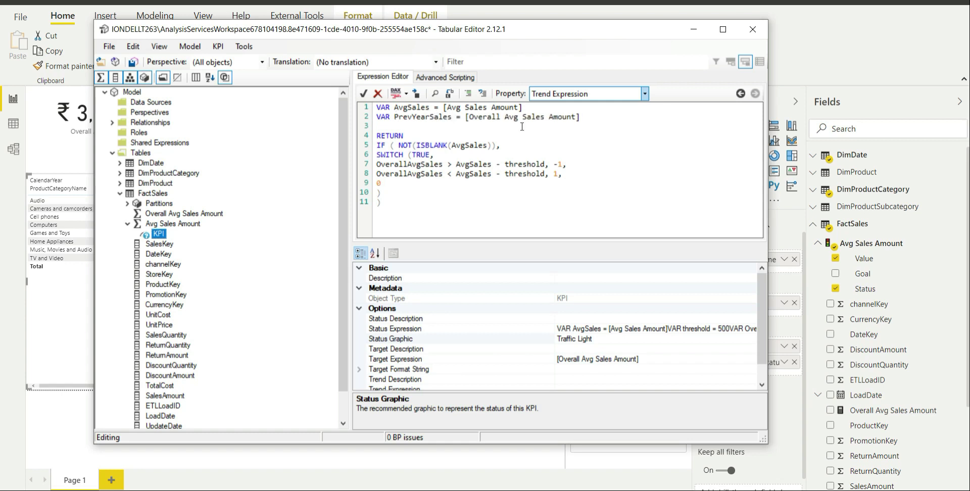
drag(579, 117, 465, 118)
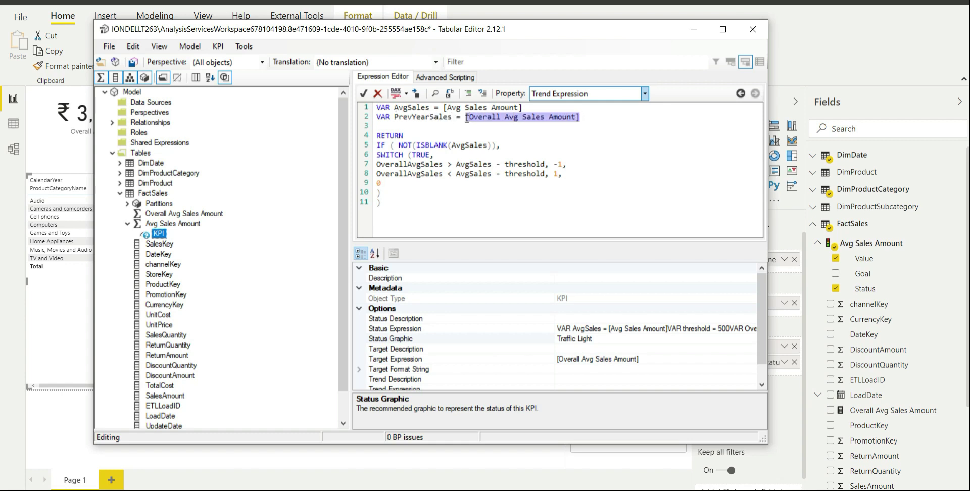
key(BackSpace)
text(CALCULATE ())
key(Left)
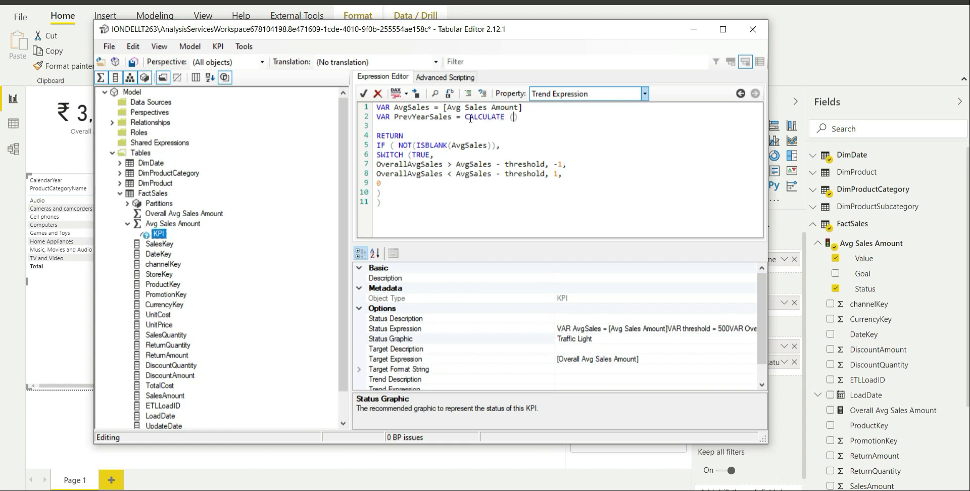
drag(523, 107, 443, 107)
key(ctrl+c)
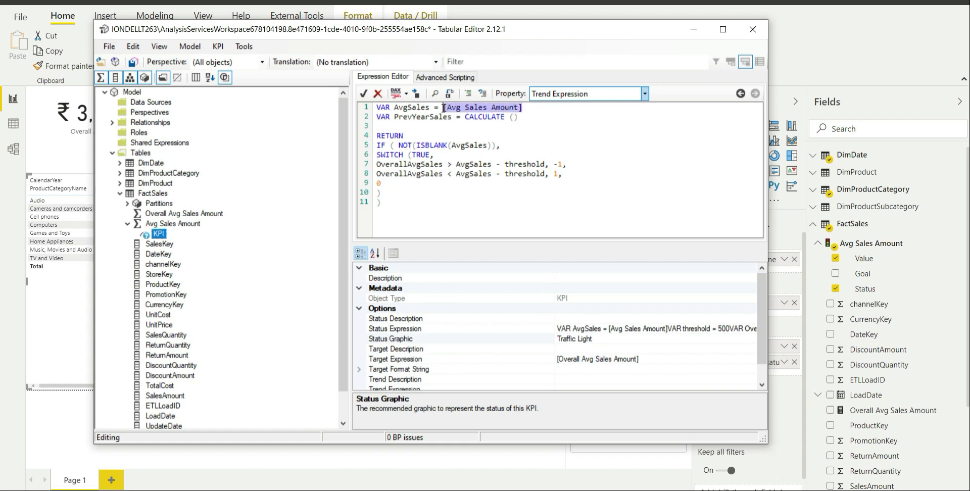
click(513, 116)
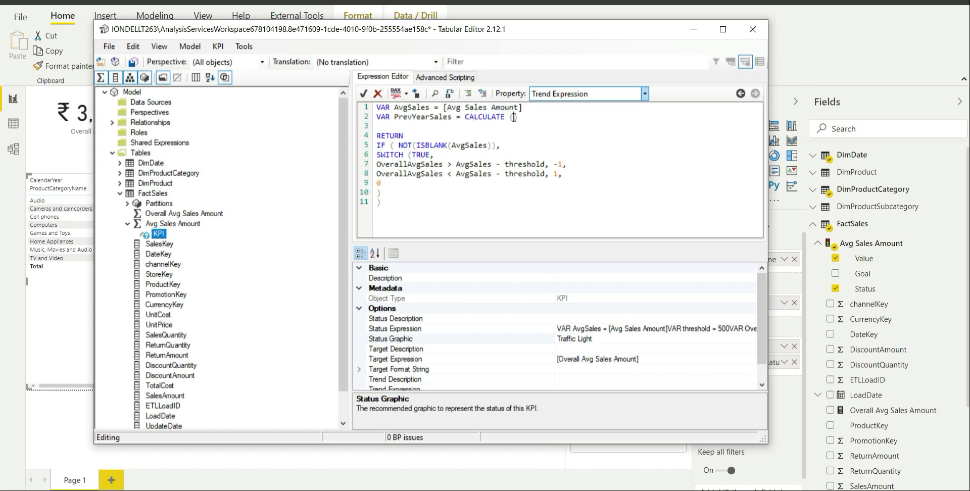
key(ctrl+v)
text(,)
key(Return)
text(PRE)
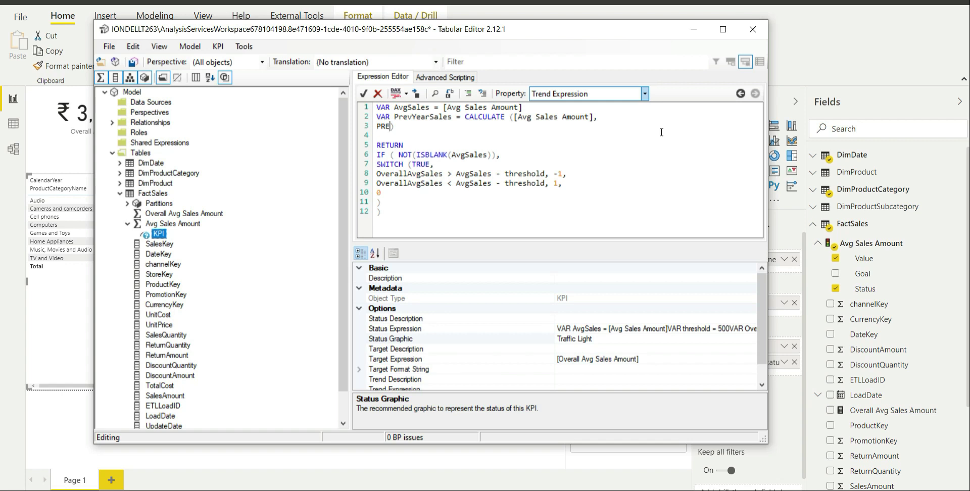
text(VIOUS)
text(YEAR()
text())
text('')
text(DimDate)
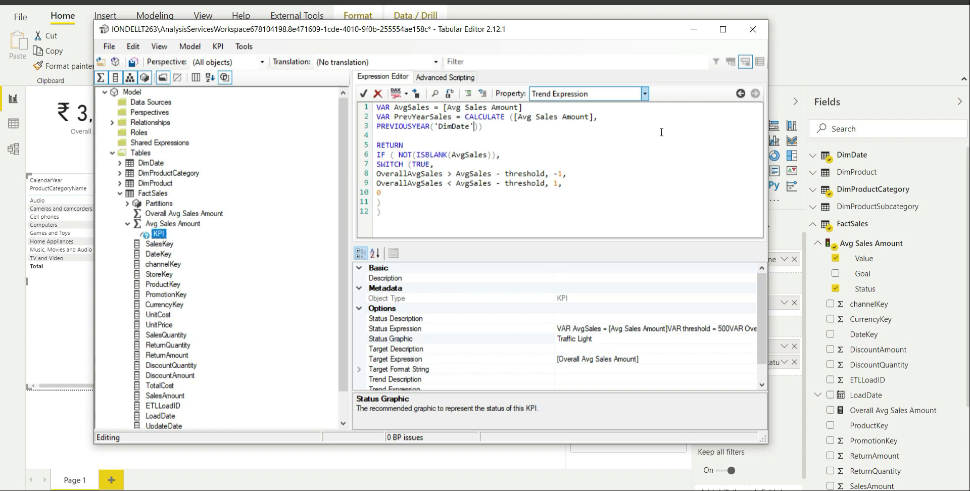
key(Right)
text([])
text(Calendar)
text(Year)
Extend the IF condition to require both AvgSales and PrevYearSales to be non-blank
click(498, 155)
text(,)
text( &&)
drag(497, 155, 399, 157)
key(ctrl+c)
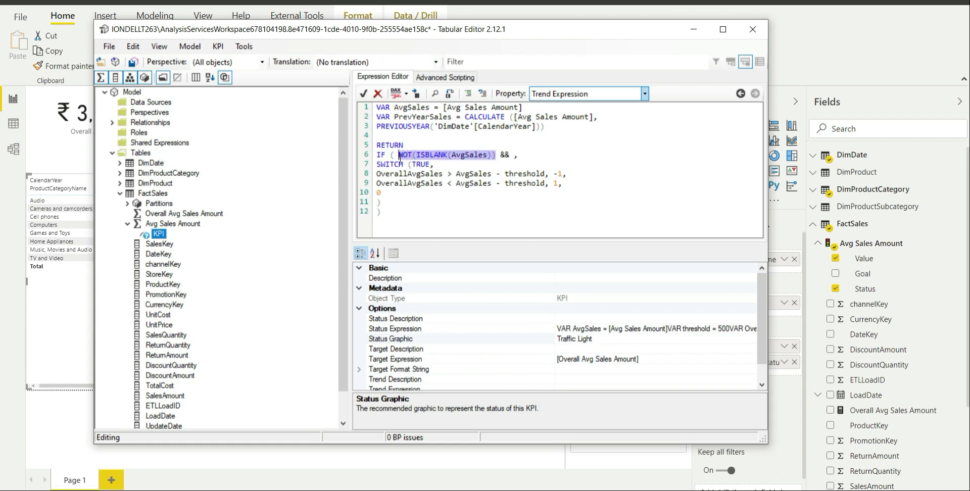
click(514, 155)
key(ctrl+v)
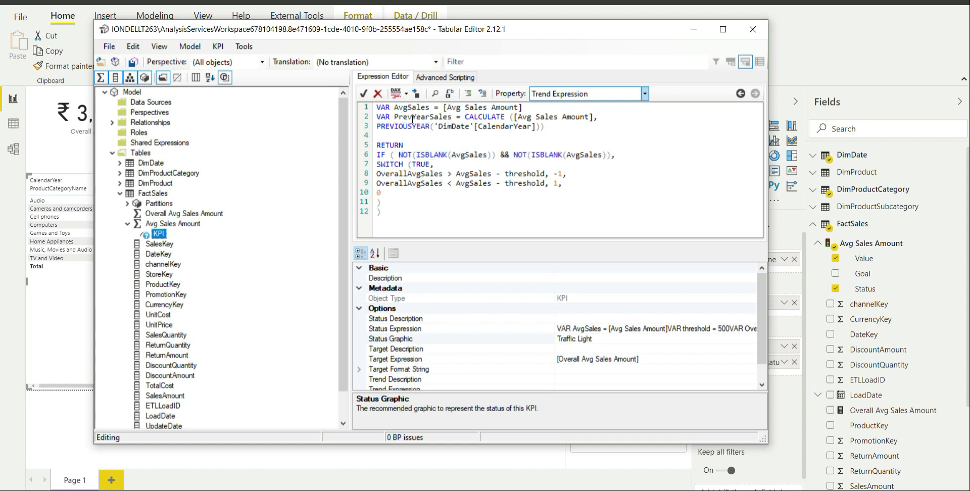
drag(427, 116, 394, 119)
key(ctrl+c)
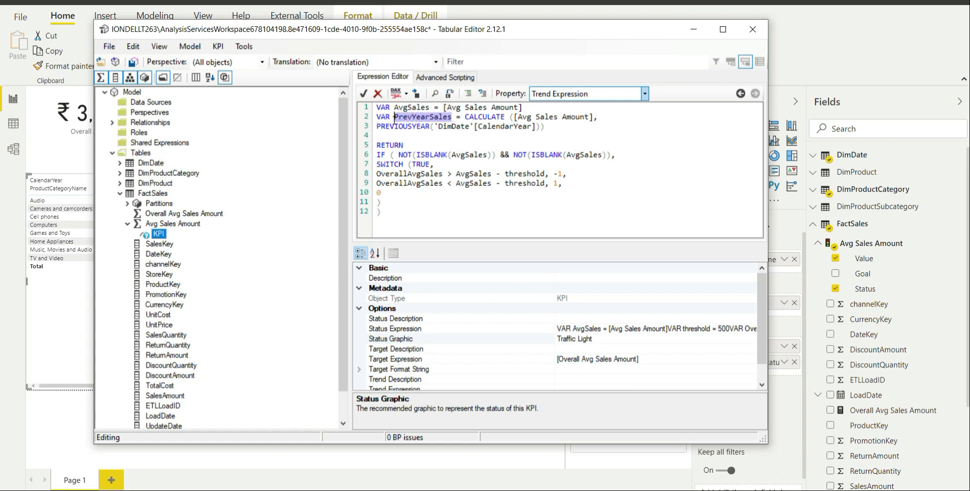
double_click(589, 155)
key(ctrl+v)
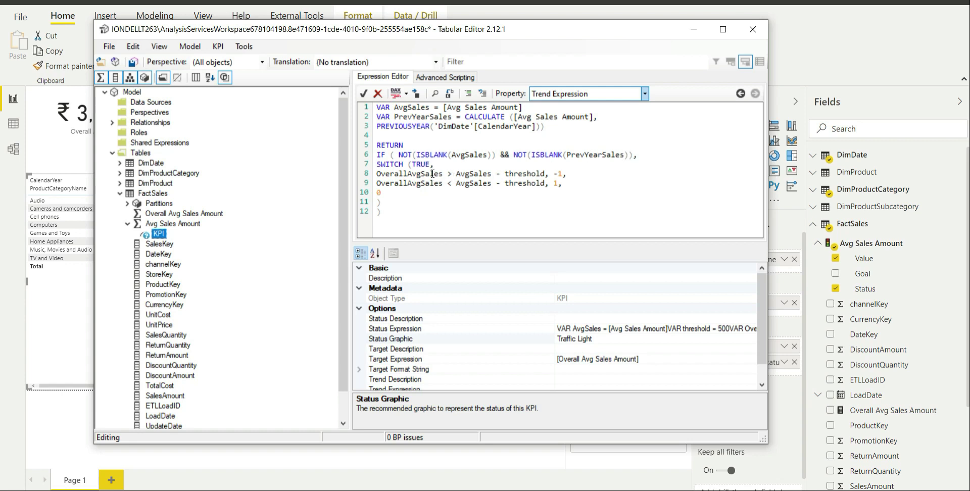
Rewrite both SWITCH comparisons as PrevYearSales against AvgSales, removing the threshold subtraction
double_click(416, 108)
key(ctrl+c)
double_click(409, 174)
key(ctrl+v)
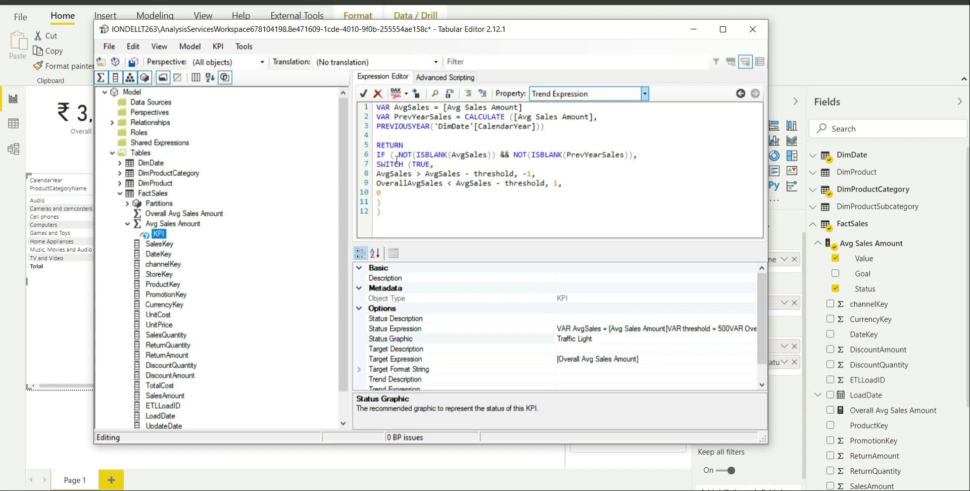
double_click(419, 117)
key(ctrl+c)
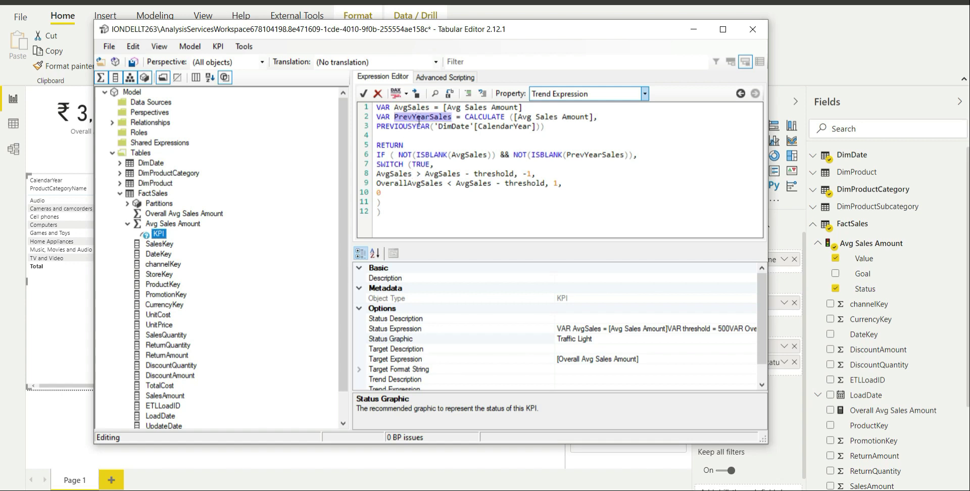
double_click(404, 174)
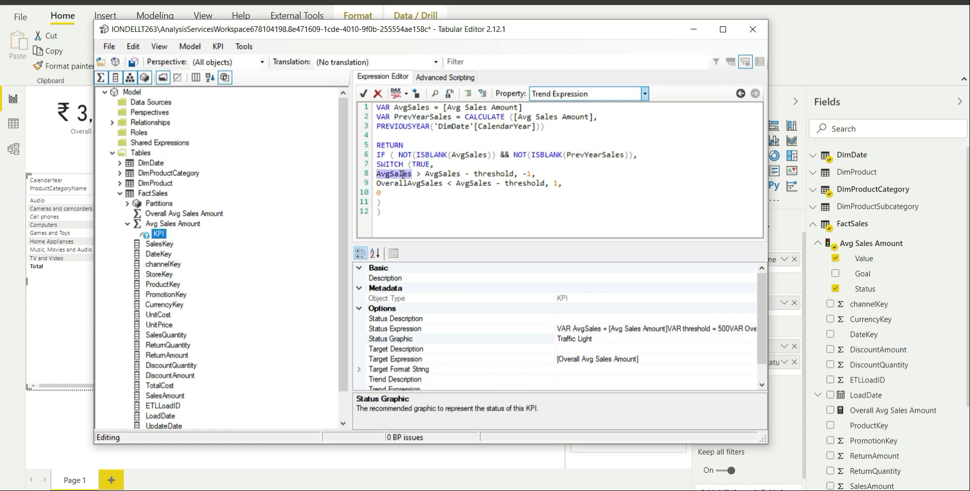
key(ctrl+v)
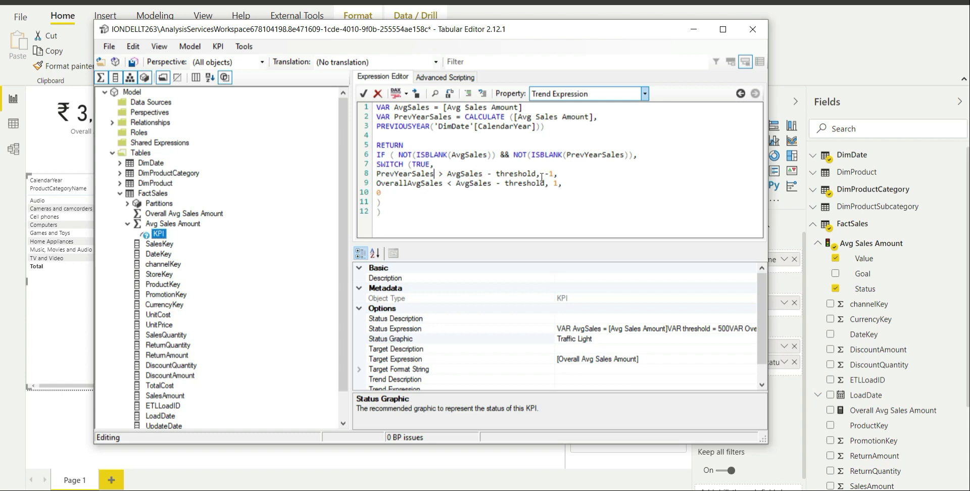
drag(536, 174, 488, 173)
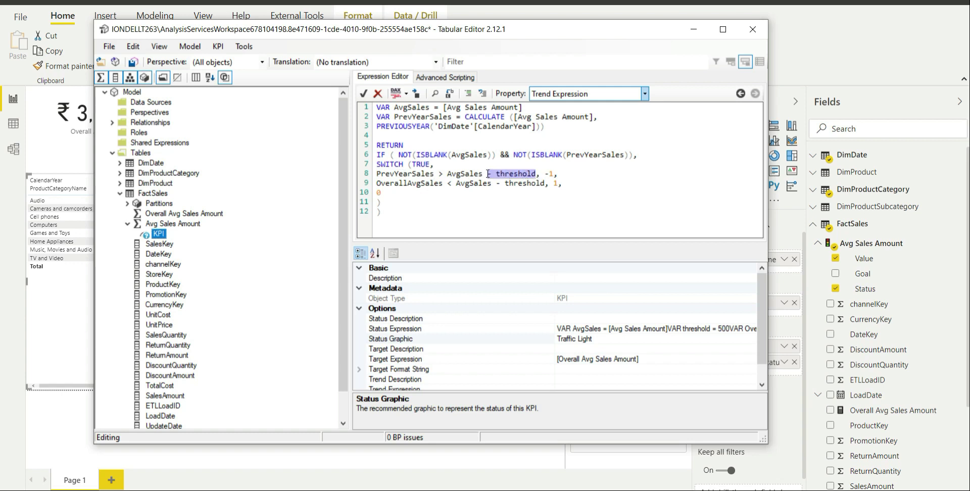
key(BackSpace)
key(BackSpace)
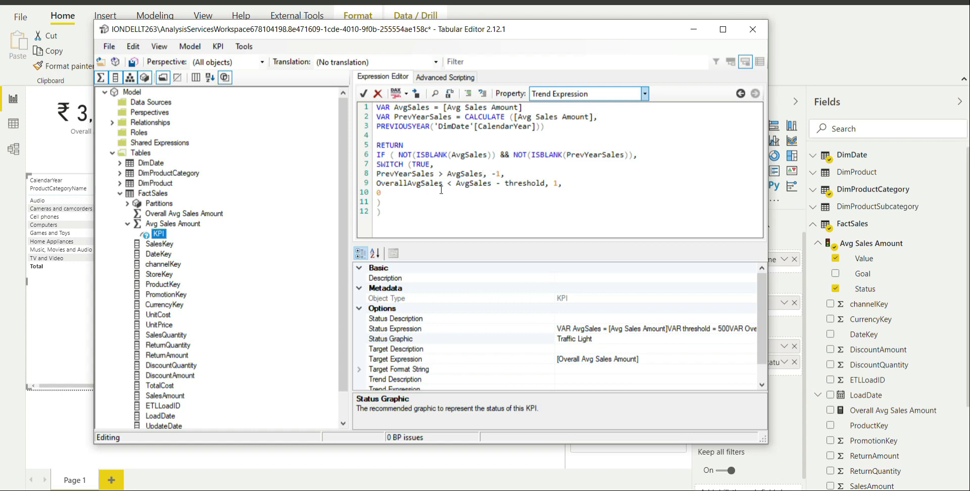
double_click(417, 185)
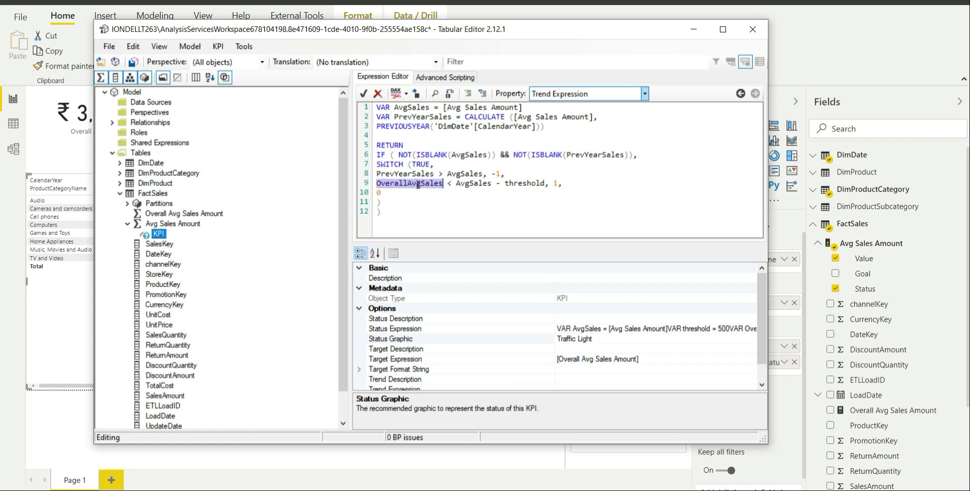
key(ctrl+v)
drag(536, 186, 487, 185)
key(Delete)
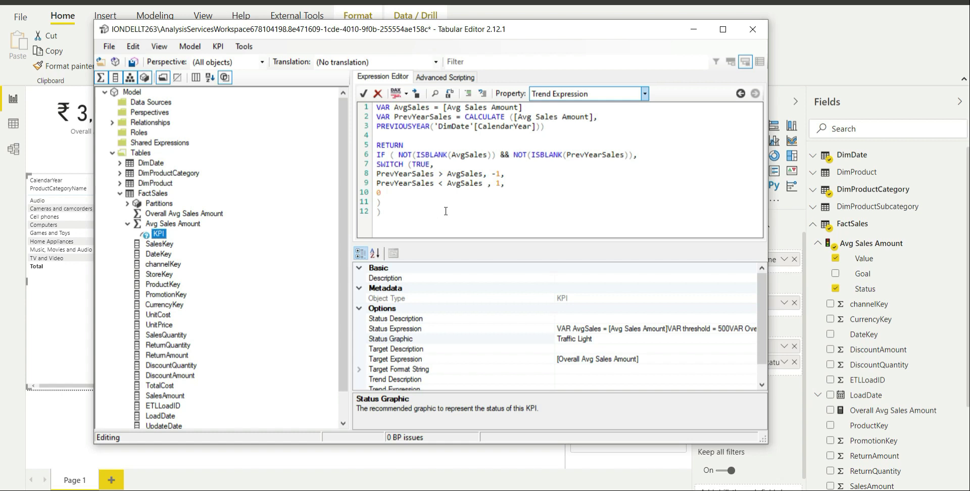
Accept the trend expression, save the model, and minimize Tabular Editor
click(363, 93)
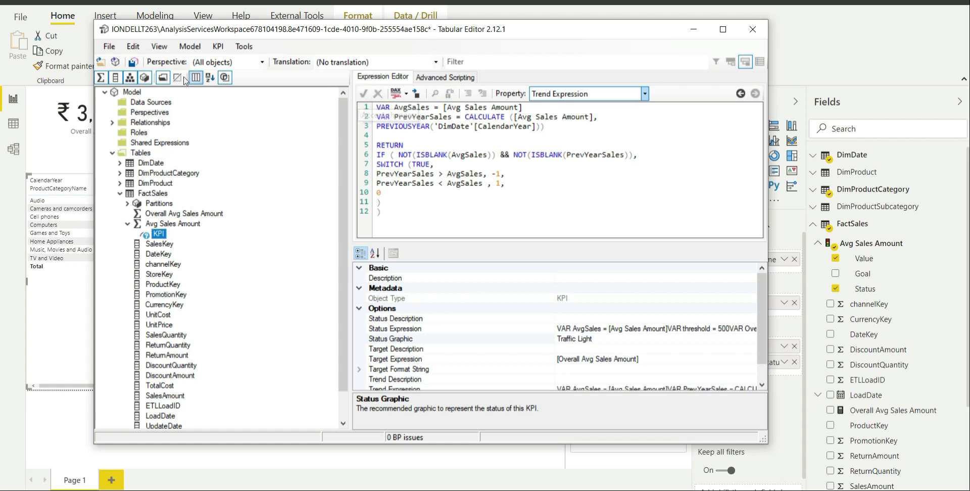
click(134, 63)
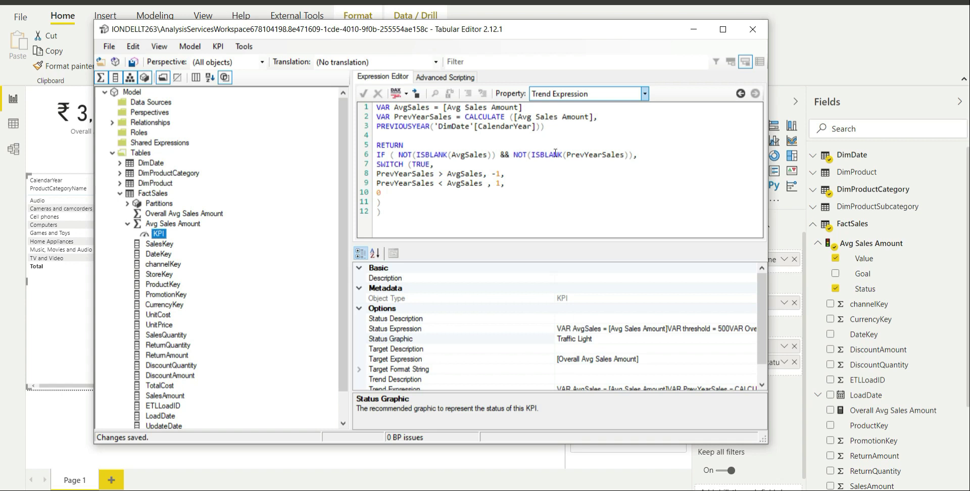
click(693, 29)
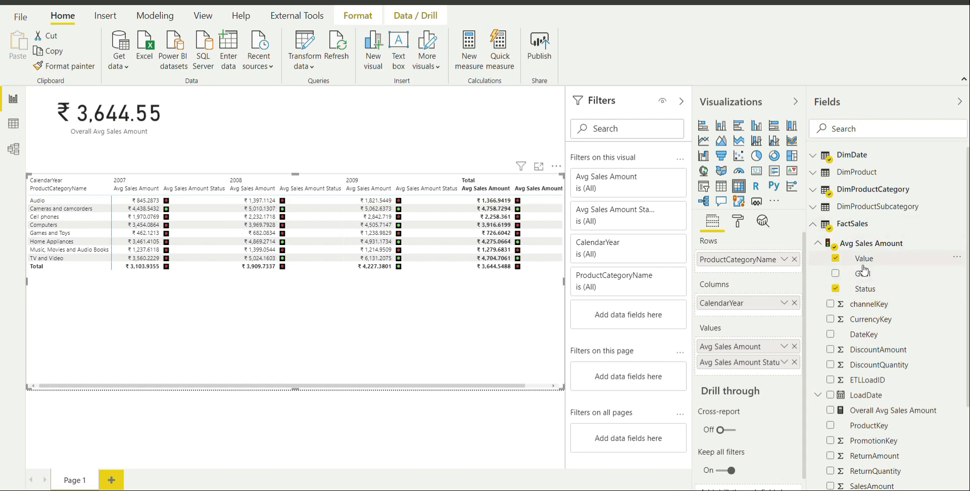
Expand FactSales and the Avg Sales Amount KPI in the Fields pane, then return to Tabular Editor
click(960, 104)
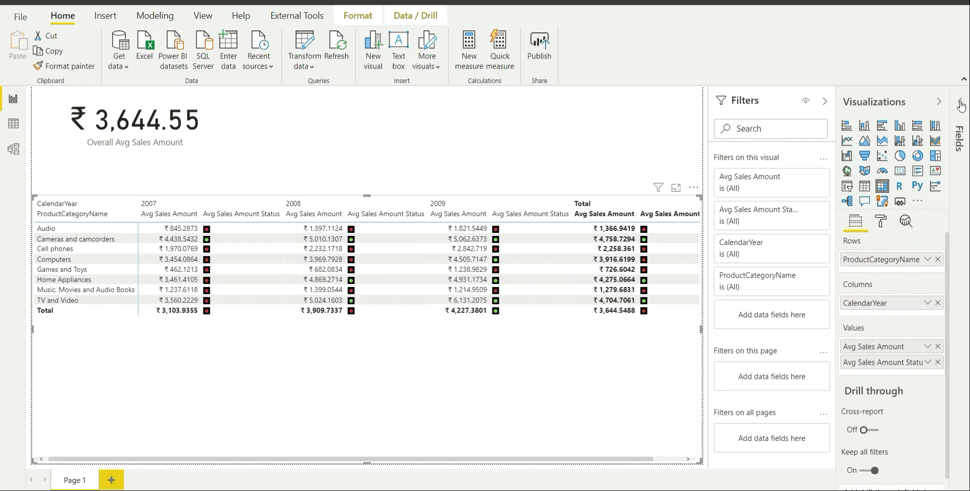
click(961, 105)
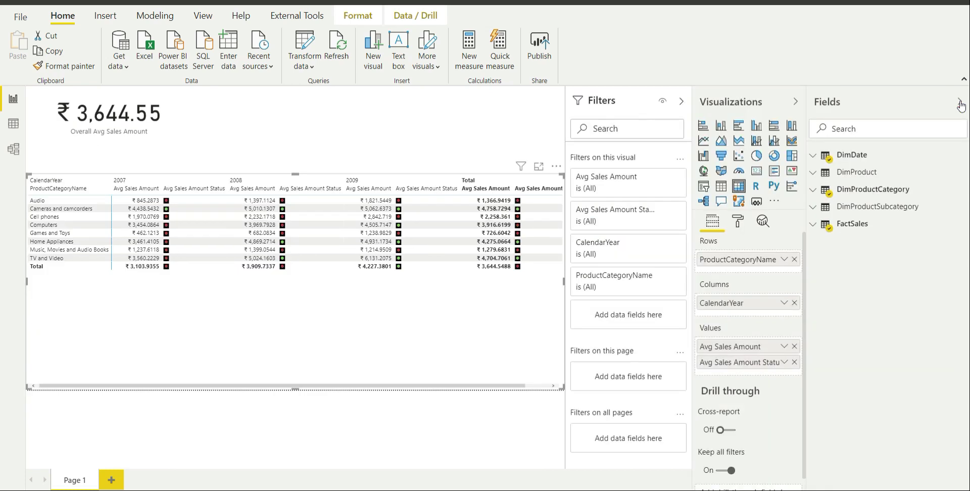
click(855, 226)
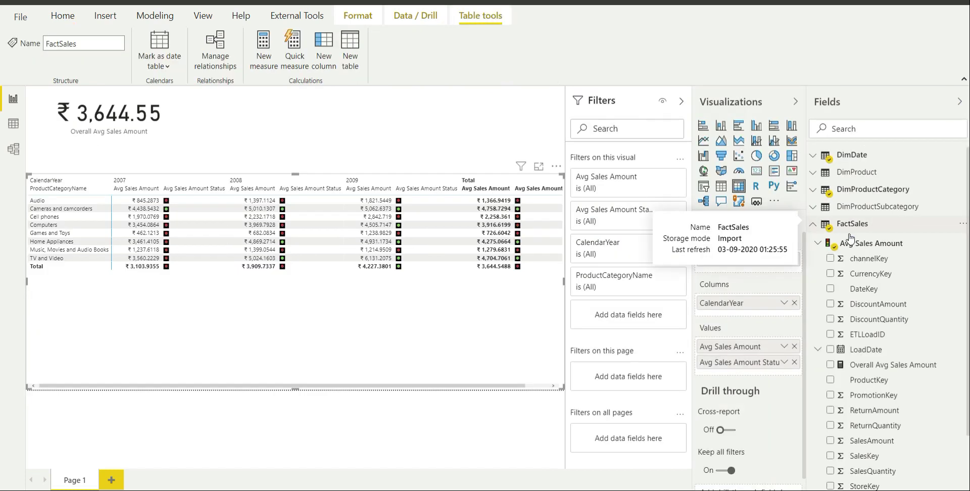
click(816, 247)
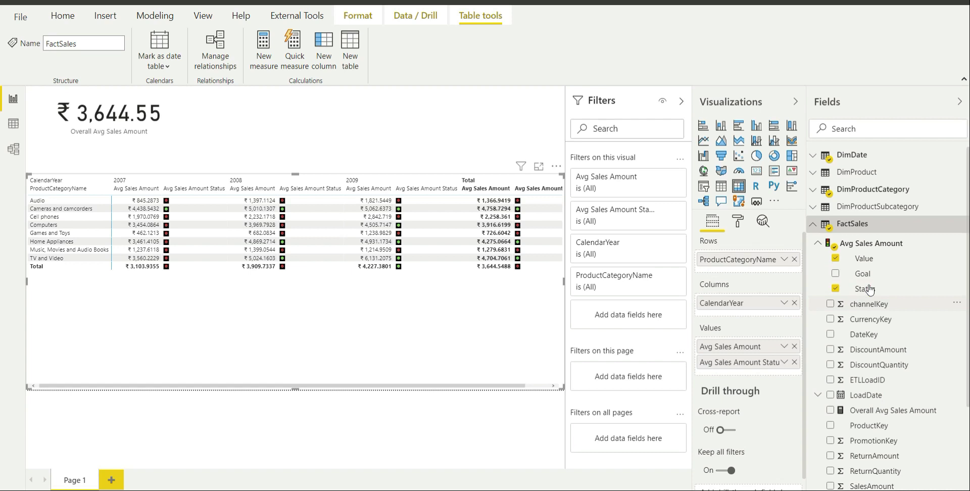
key(alt+Tab)
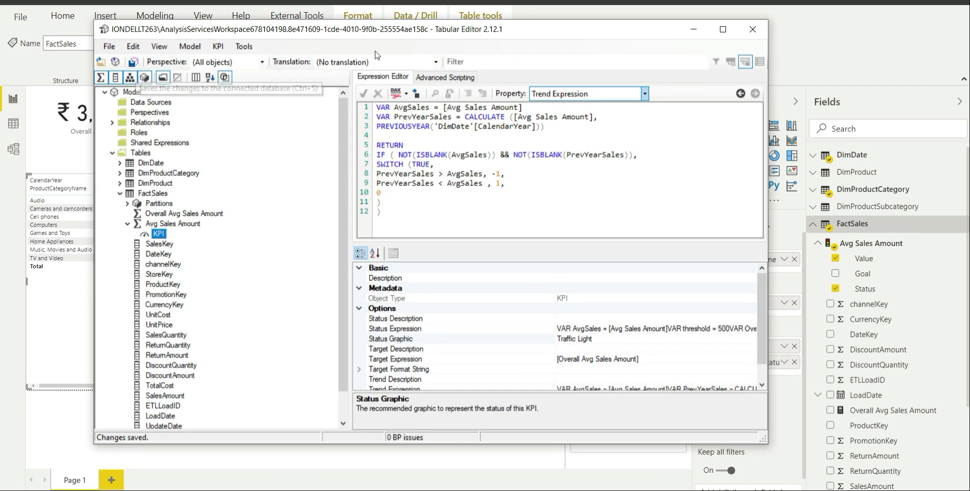
Add the Trend field of FactSales' Avg Sales Amount KPI to the matrix values
click(693, 30)
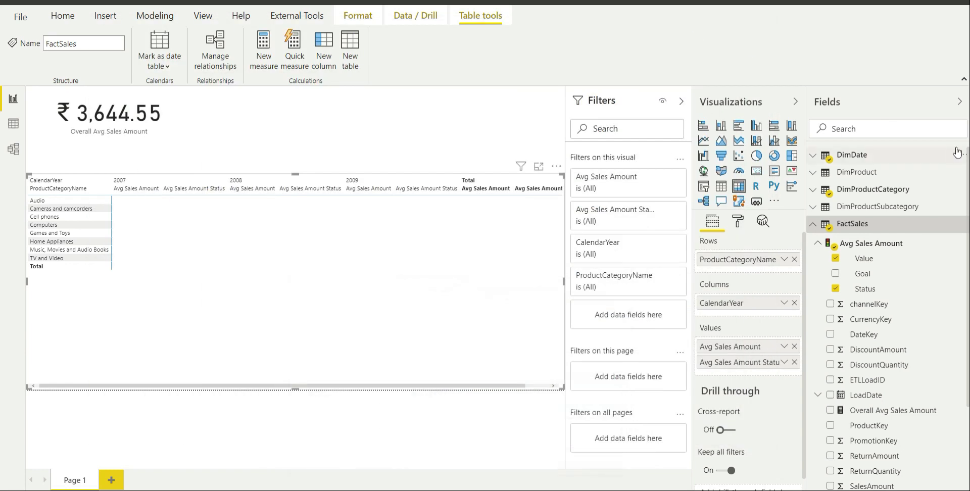
click(959, 103)
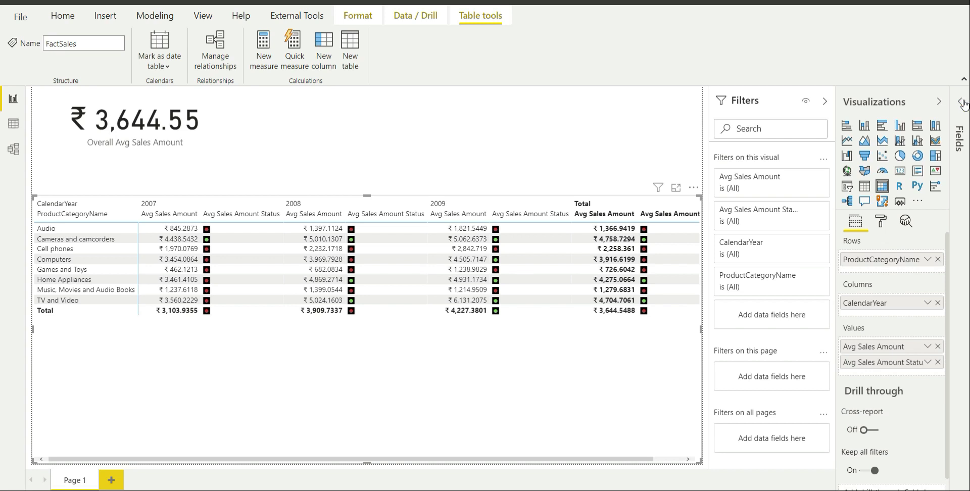
click(963, 103)
click(831, 226)
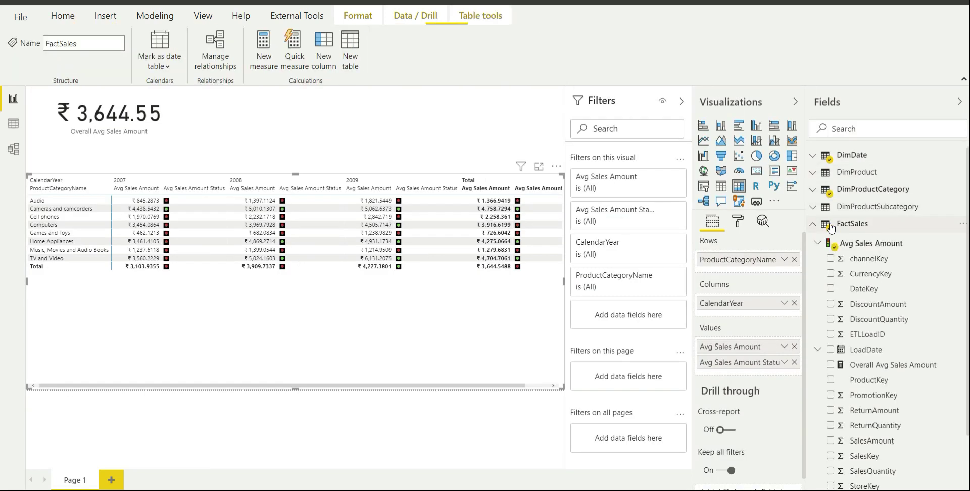
click(835, 247)
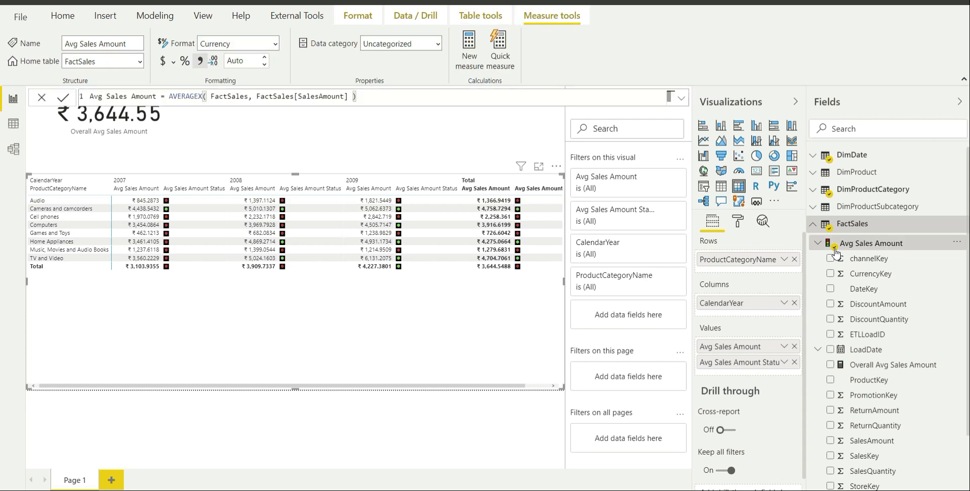
click(818, 244)
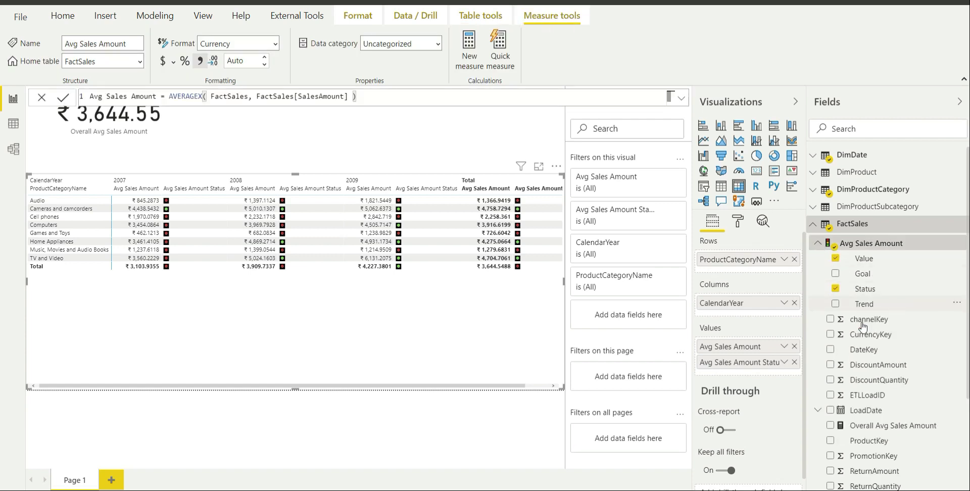
click(835, 303)
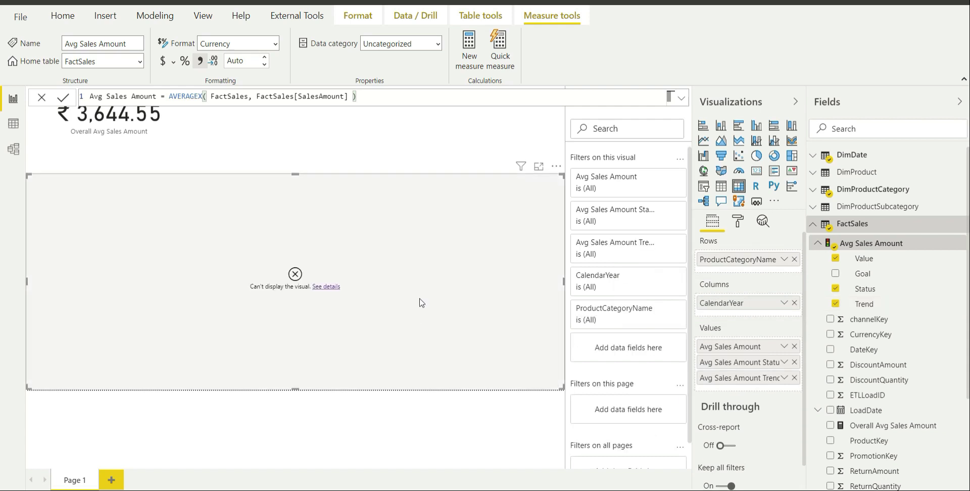
Change the trend expression's PREVIOUSYEAR argument from DimDate[CalendarYear] to DimDate[DateKey] and save the model
click(482, 434)
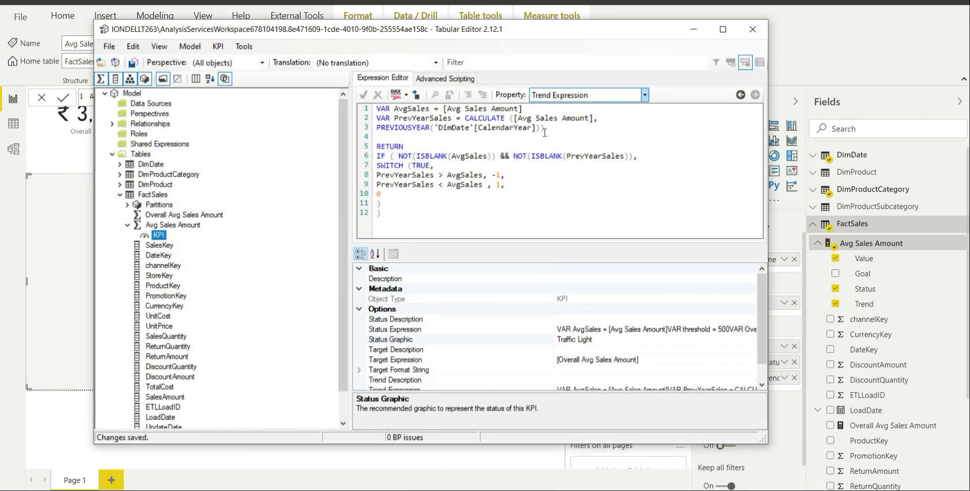
click(402, 219)
drag(403, 220, 377, 165)
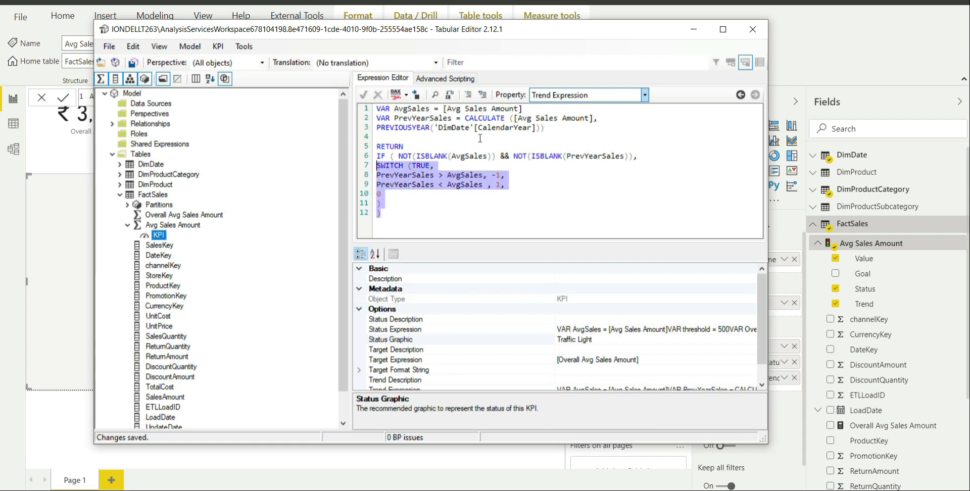
double_click(495, 128)
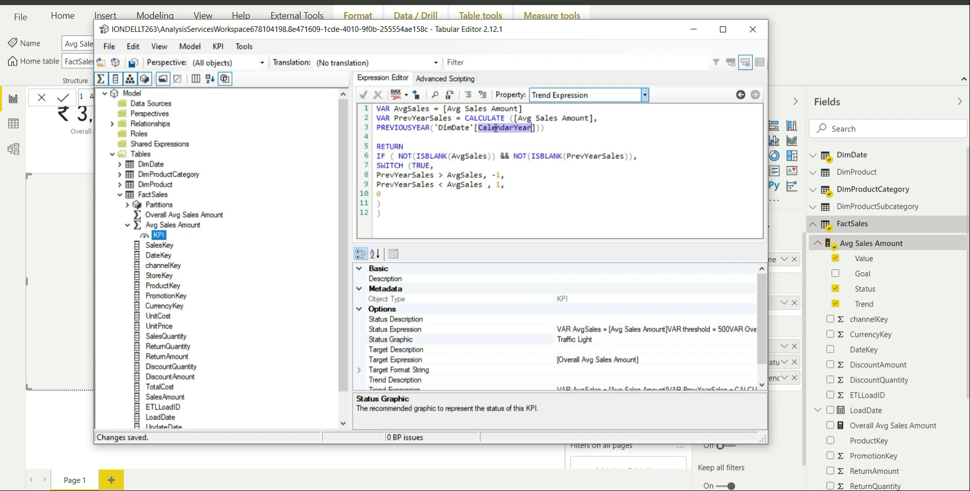
text(Date)
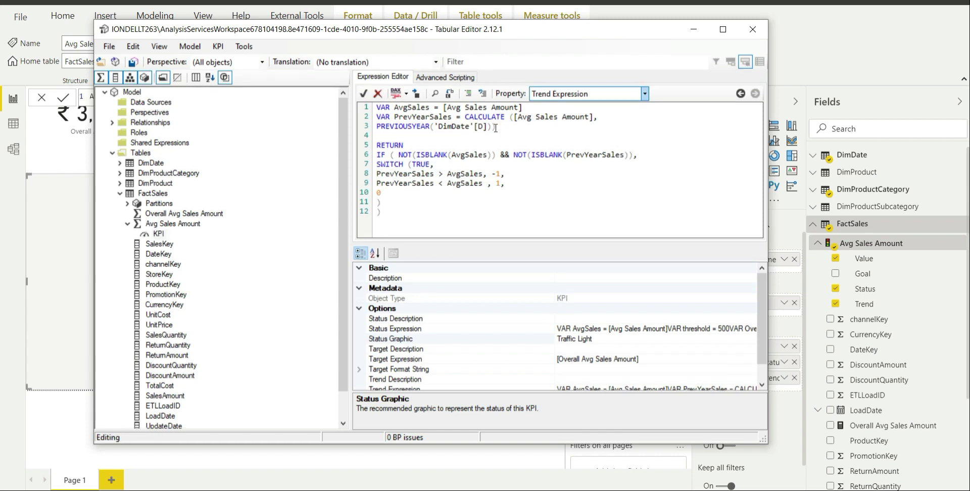
text(Key)
click(363, 94)
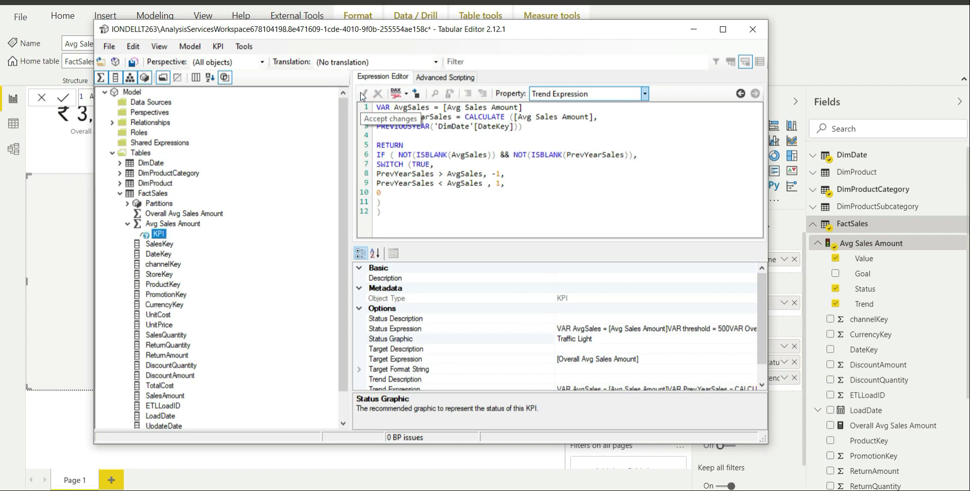
click(132, 62)
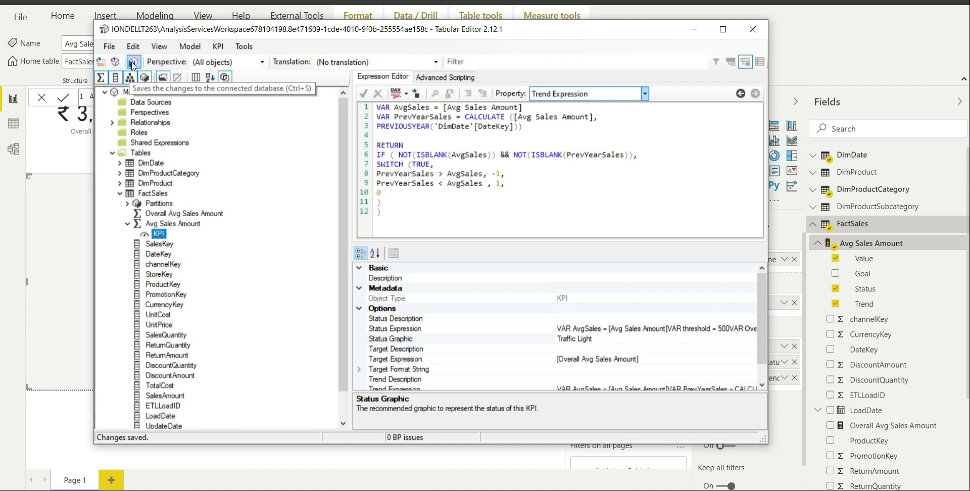
click(694, 29)
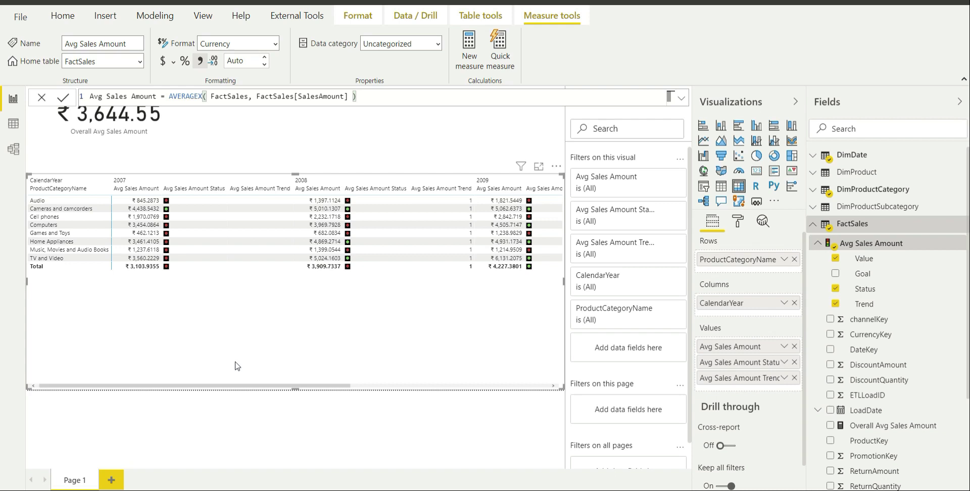
Scroll the matrix sideways to review the Trend column's 1 and -1 values across years
drag(227, 388, 295, 387)
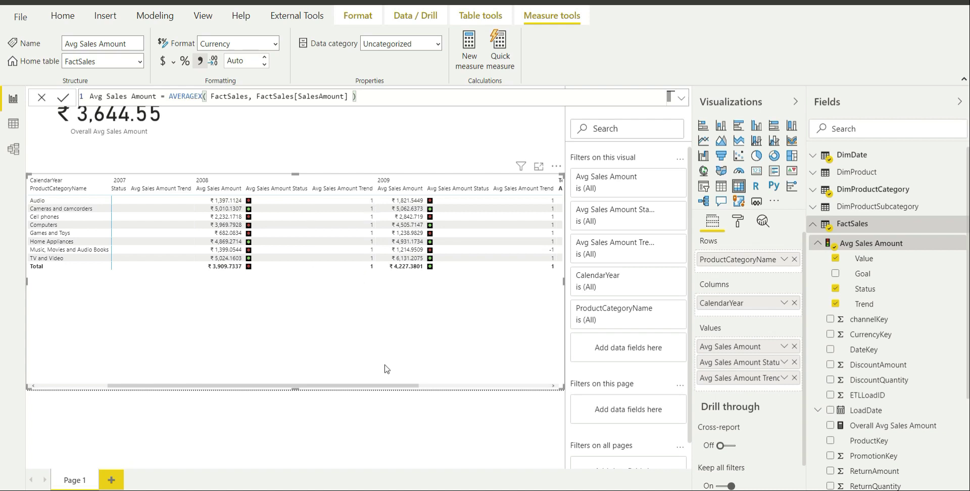
drag(435, 390, 464, 385)
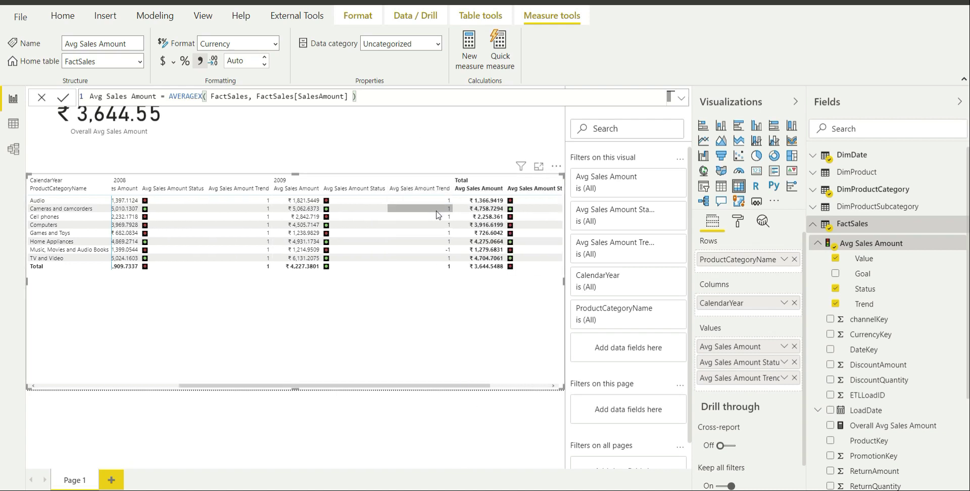
key(alt+Tab)
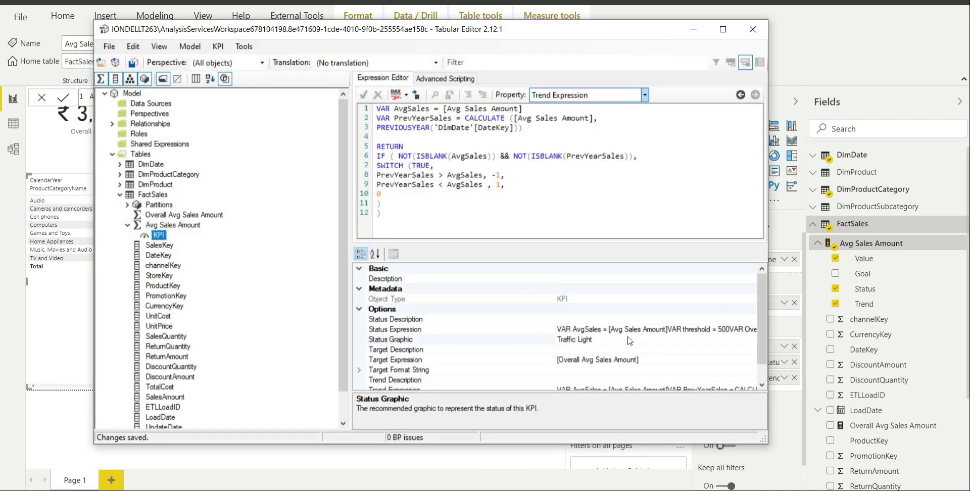
Choose Variance Arrow for the Avg Sales Amount KPI's Trend Graphic property and save
click(723, 29)
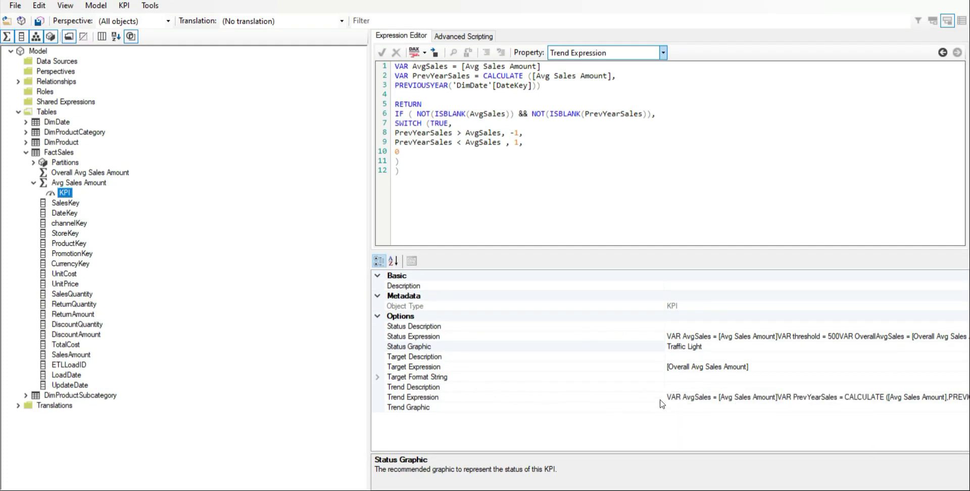
click(930, 410)
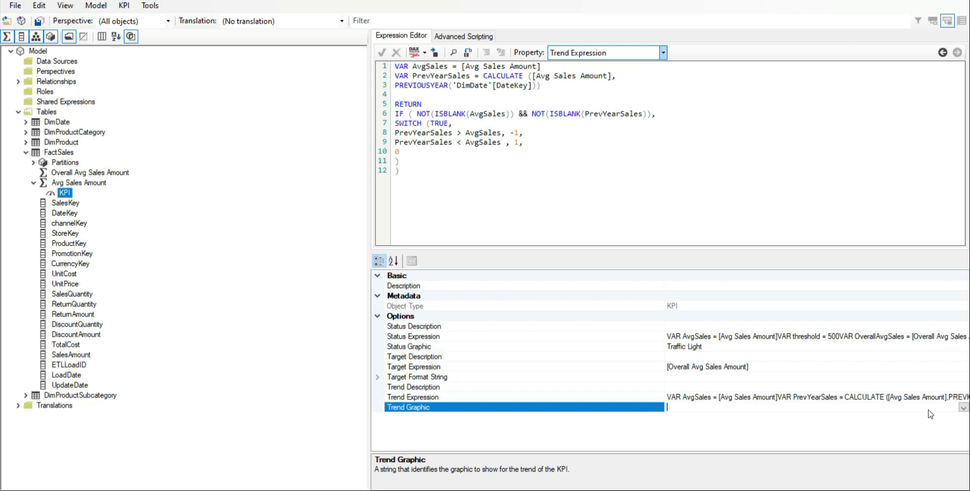
click(962, 407)
scroll(810, 367, down, 5)
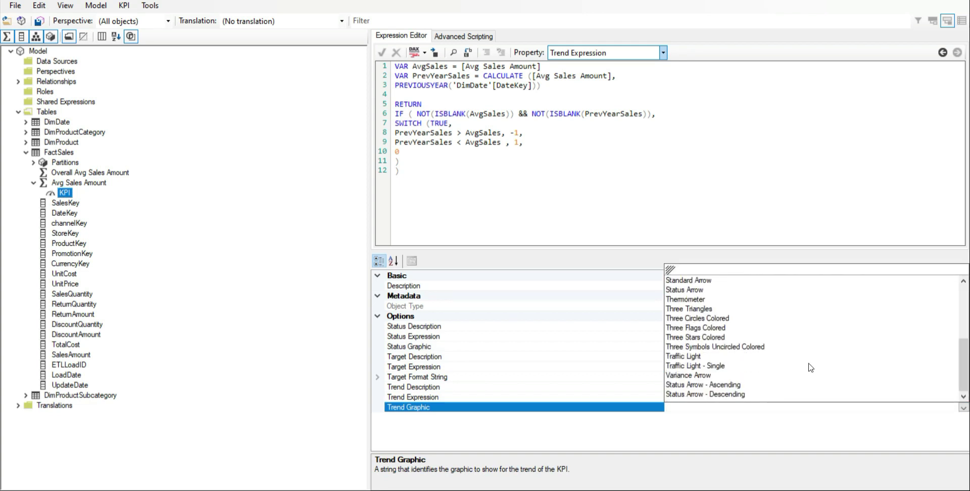
click(687, 375)
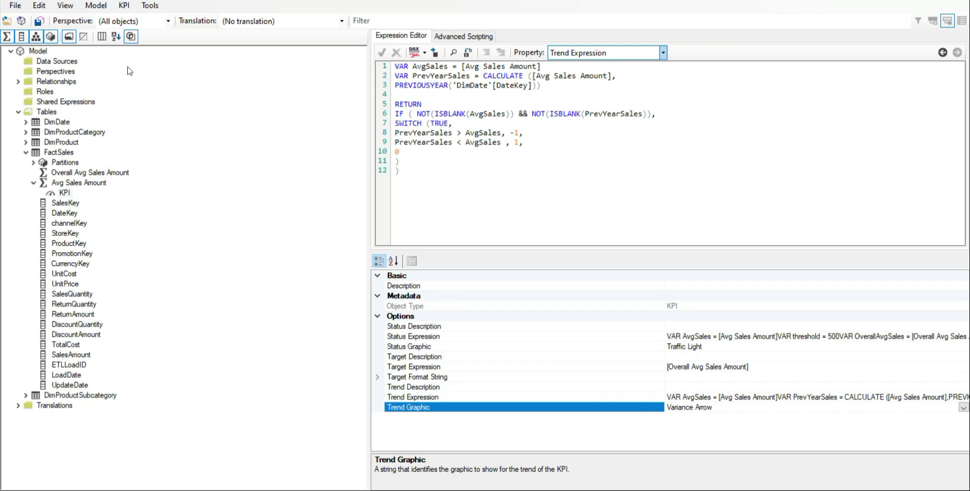
click(39, 21)
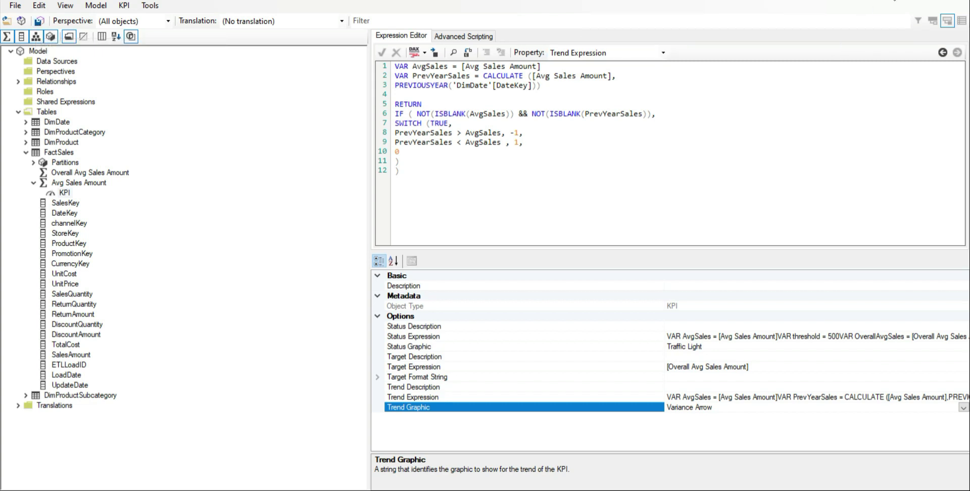
key(alt+Tab)
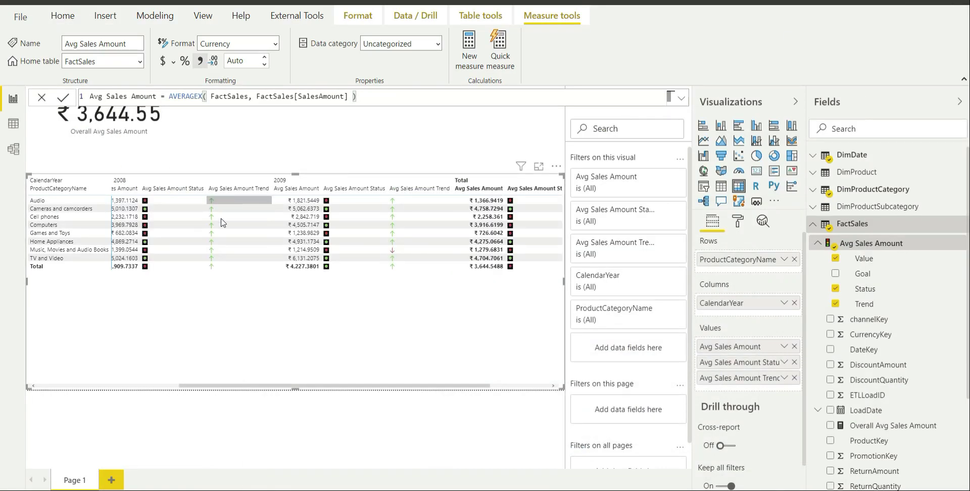
drag(407, 389, 268, 355)
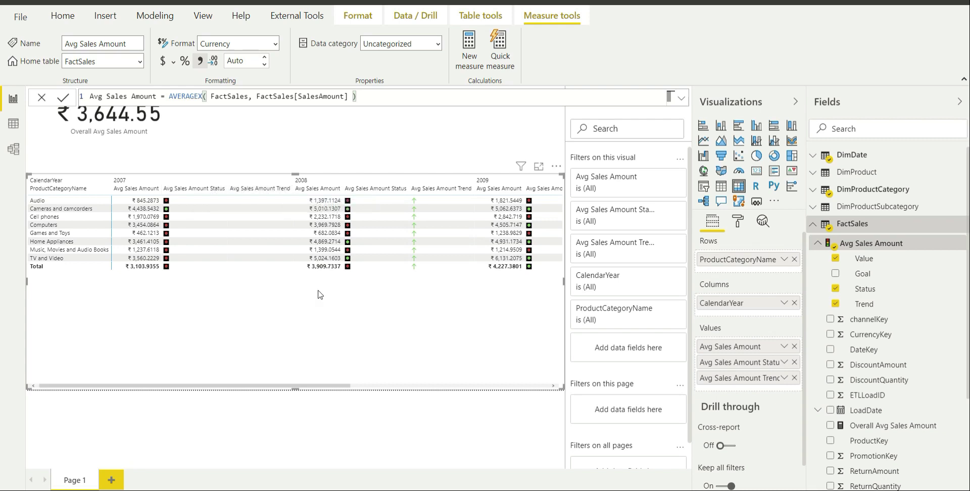
Rename the Avg Sales Amount Trend field in the Values well to Trend
click(748, 368)
right_click(747, 367)
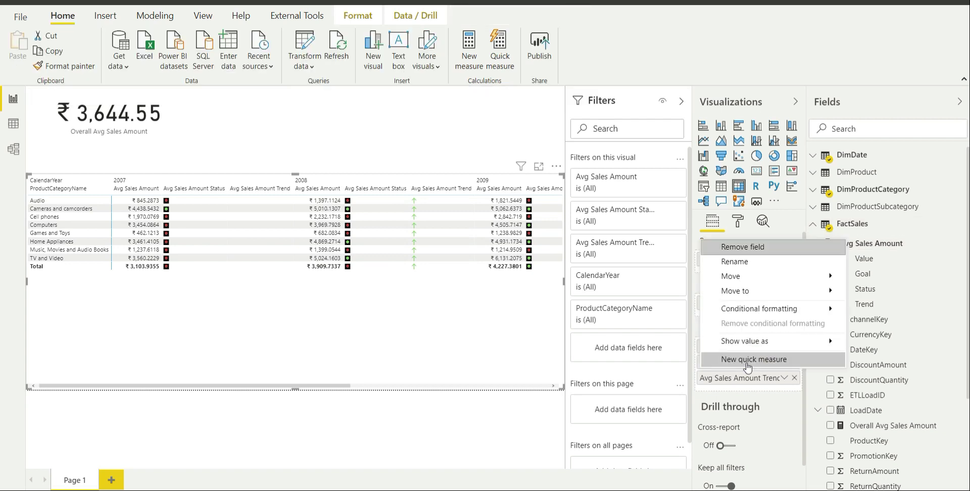
double_click(734, 385)
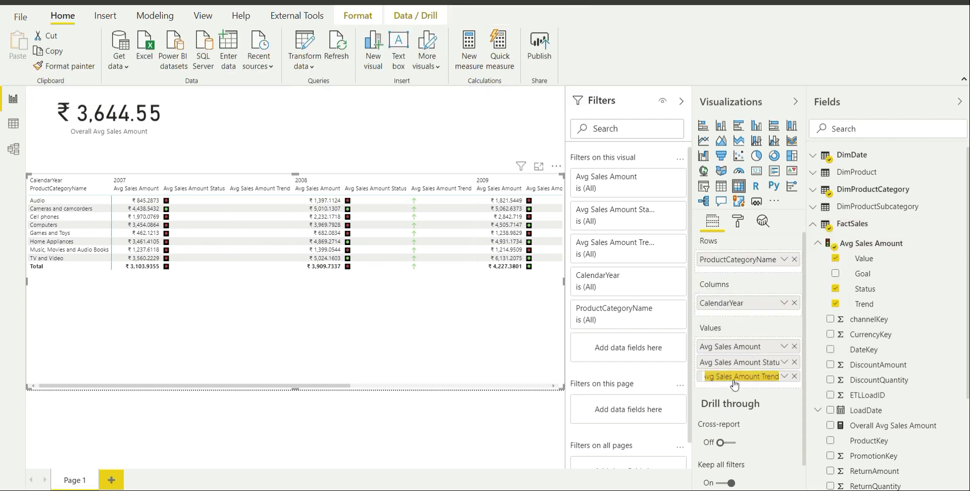
click(761, 376)
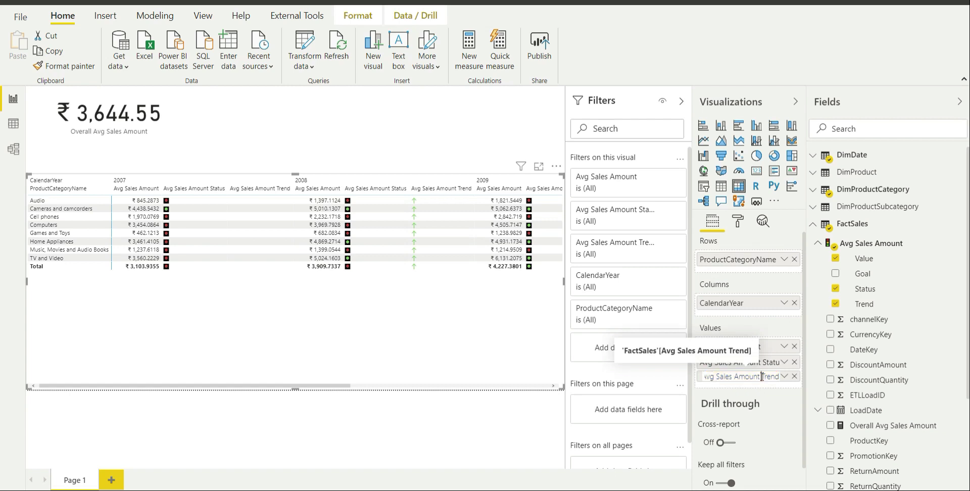
key(BackSpace)
key(BackSpace)
key(BackSpace)
key(BackSpace)
key(BackSpace)
key(BackSpace)
key(BackSpace)
key(BackSpace)
key(BackSpace)
key(BackSpace)
key(BackSpace)
key(BackSpace)
key(BackSpace)
key(BackSpace)
key(BackSpace)
key(BackSpace)
key(Return)
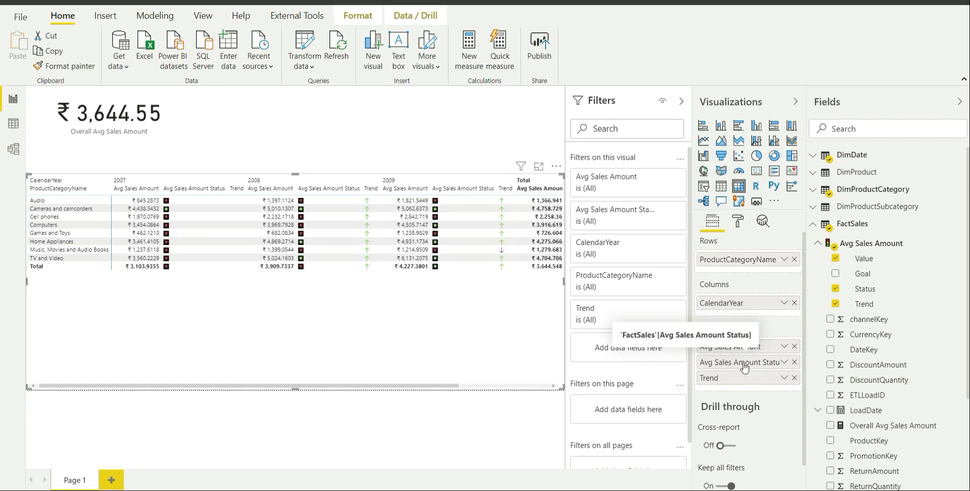
Rename the Avg Sales Amount Status field in the Values well to Status
double_click(743, 363)
click(761, 361)
key(shift+Home)
key(BackSpace)
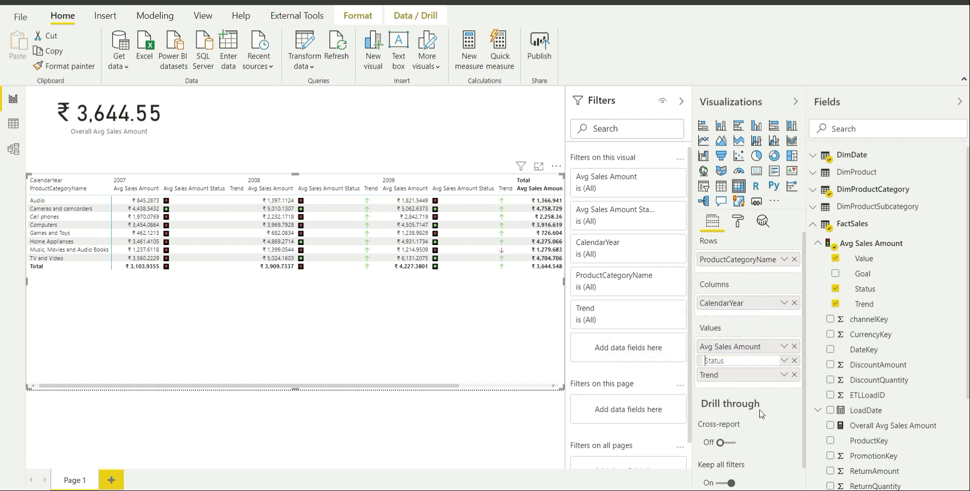
key(Return)
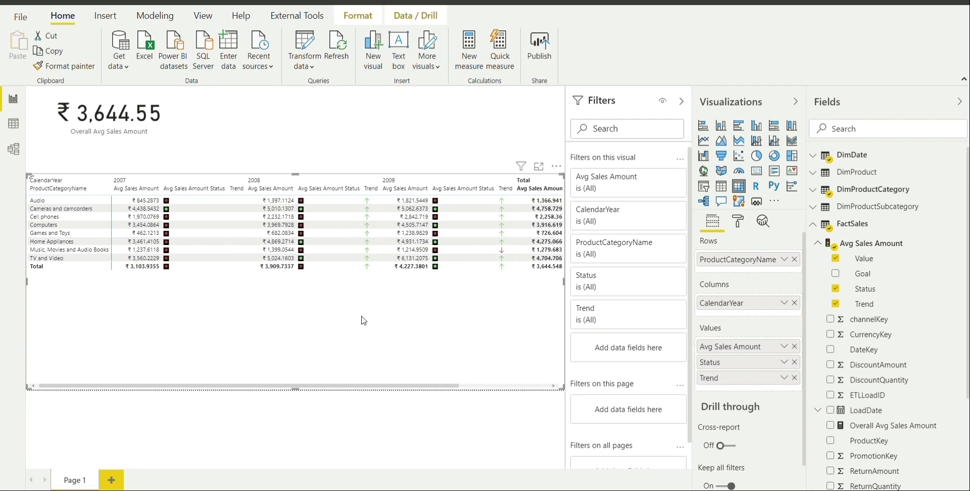